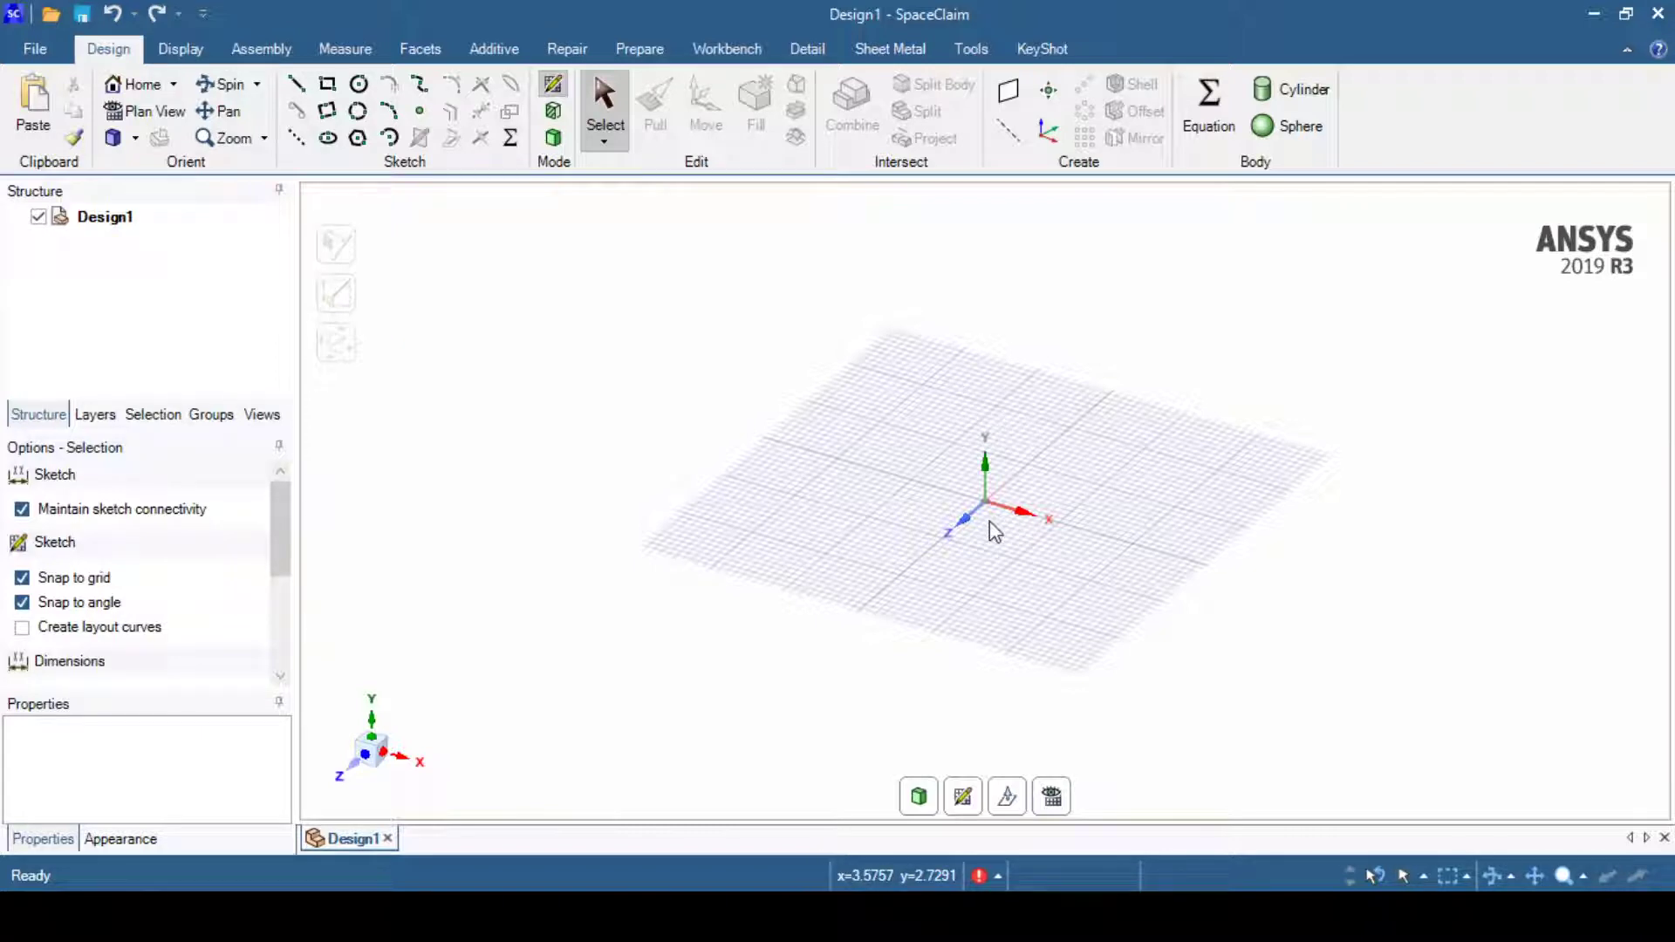
Sketch a 20 mm circle centred at the origin on the XY plane, then return to 3D to make it a surface
left_click(965, 797)
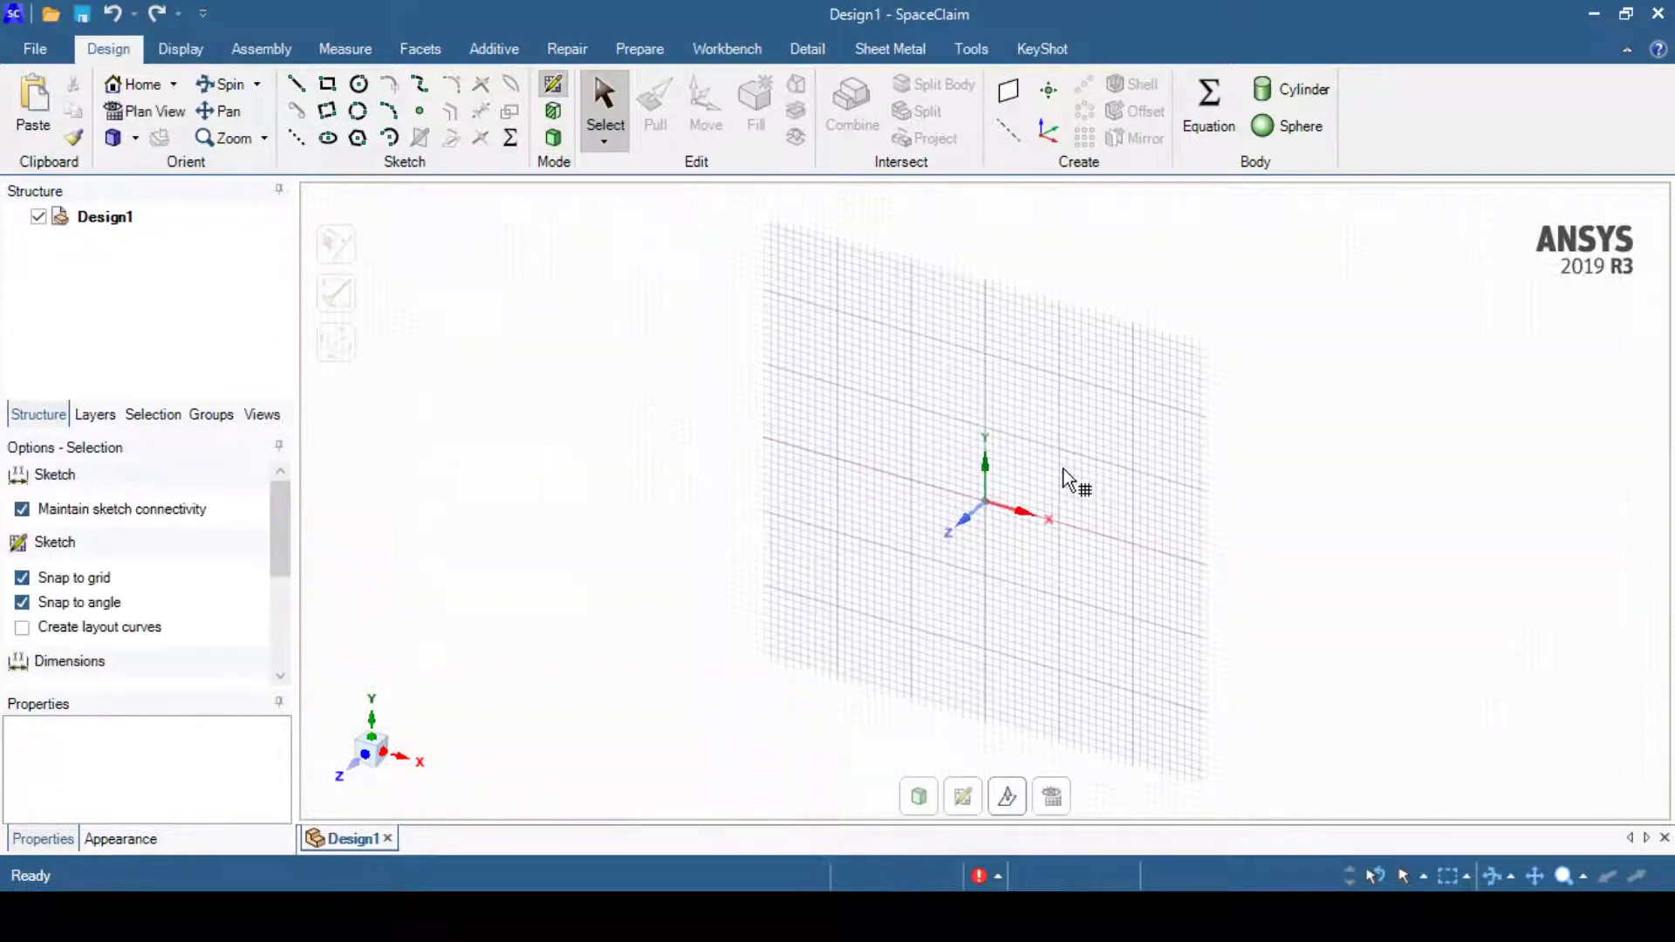
left_click(147, 111)
left_click(359, 84)
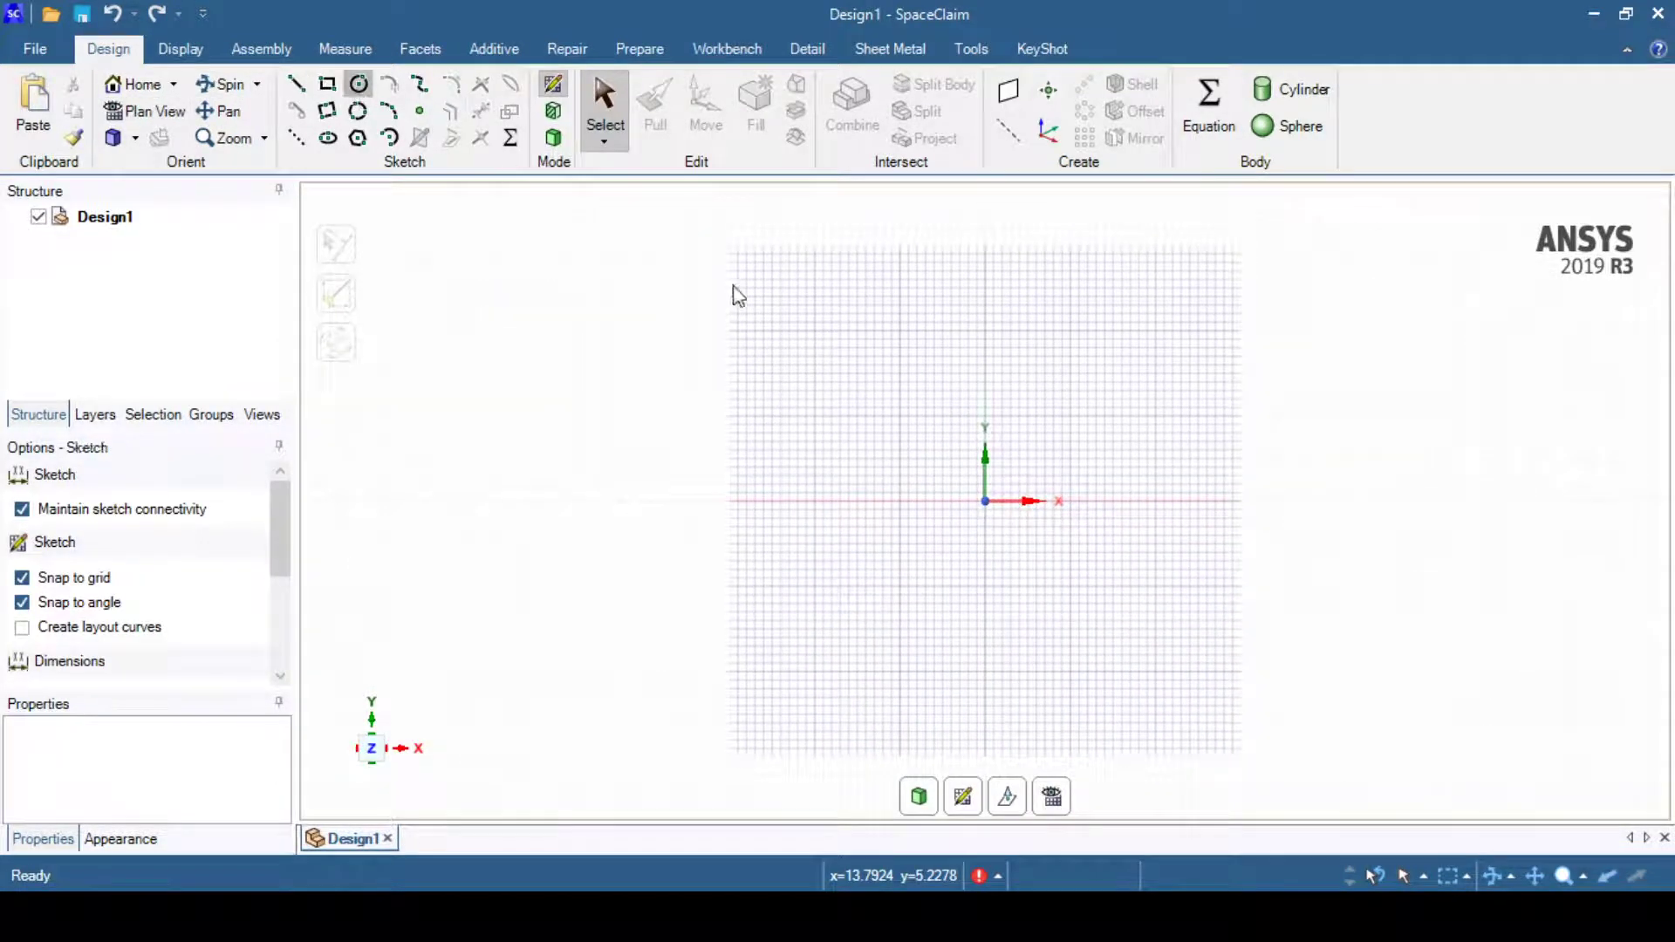
left_click(985, 500)
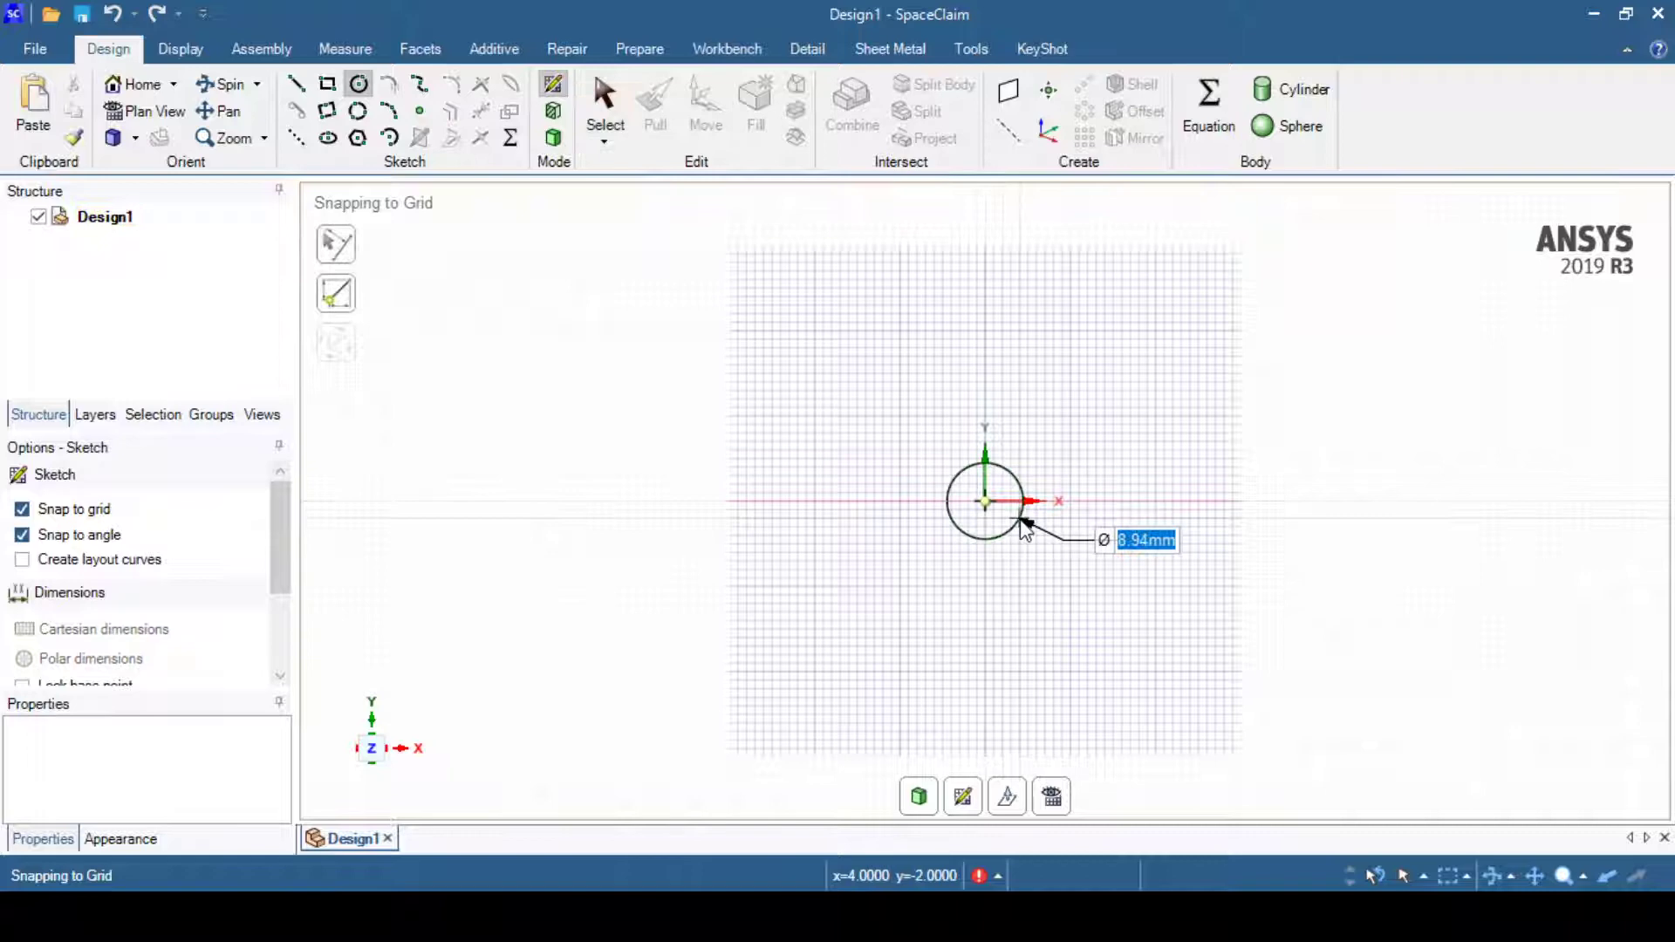
type("20")
key("Return")
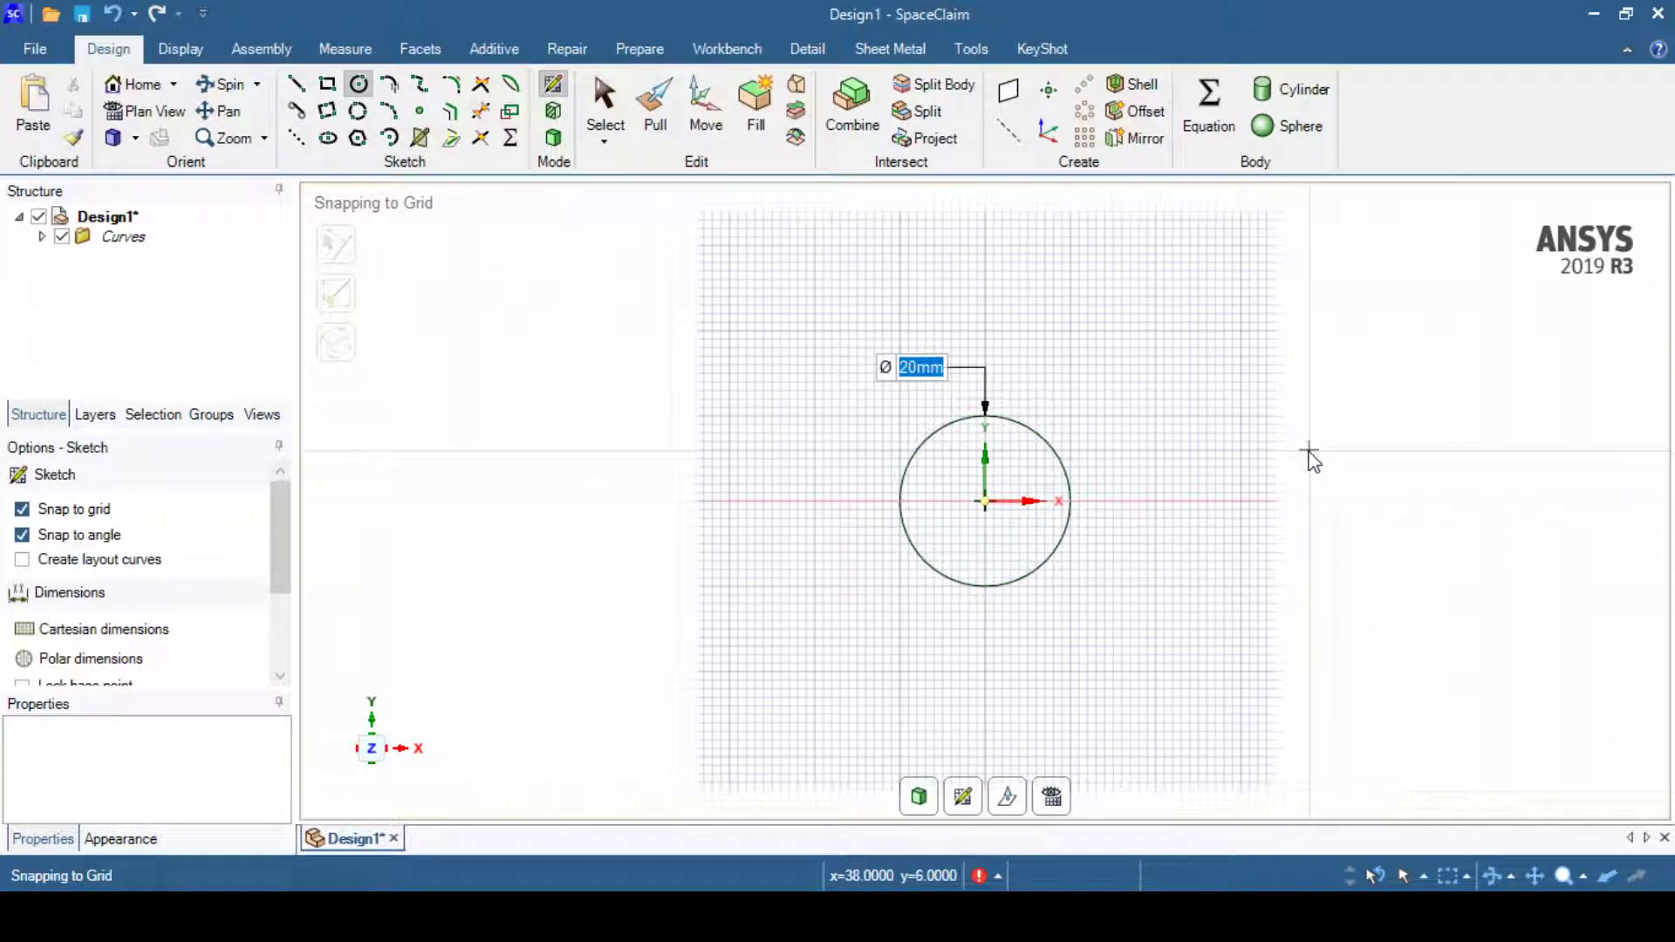
key("Escape")
middle_click_drag(1474, 504, 1341, 625)
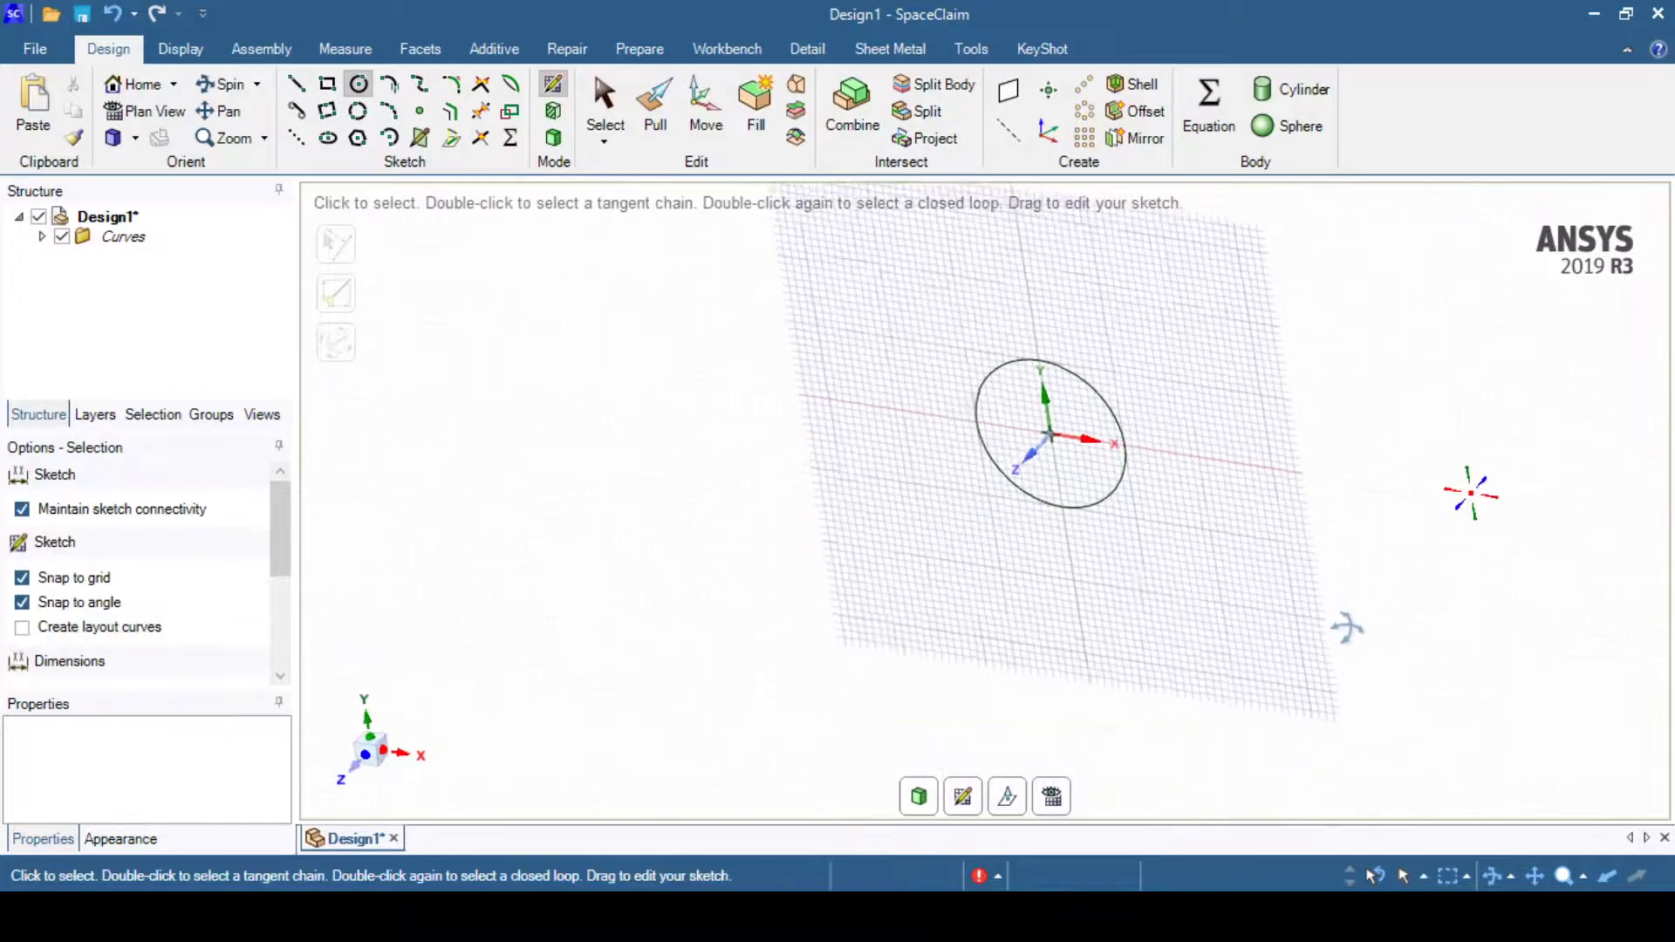
left_click(918, 795)
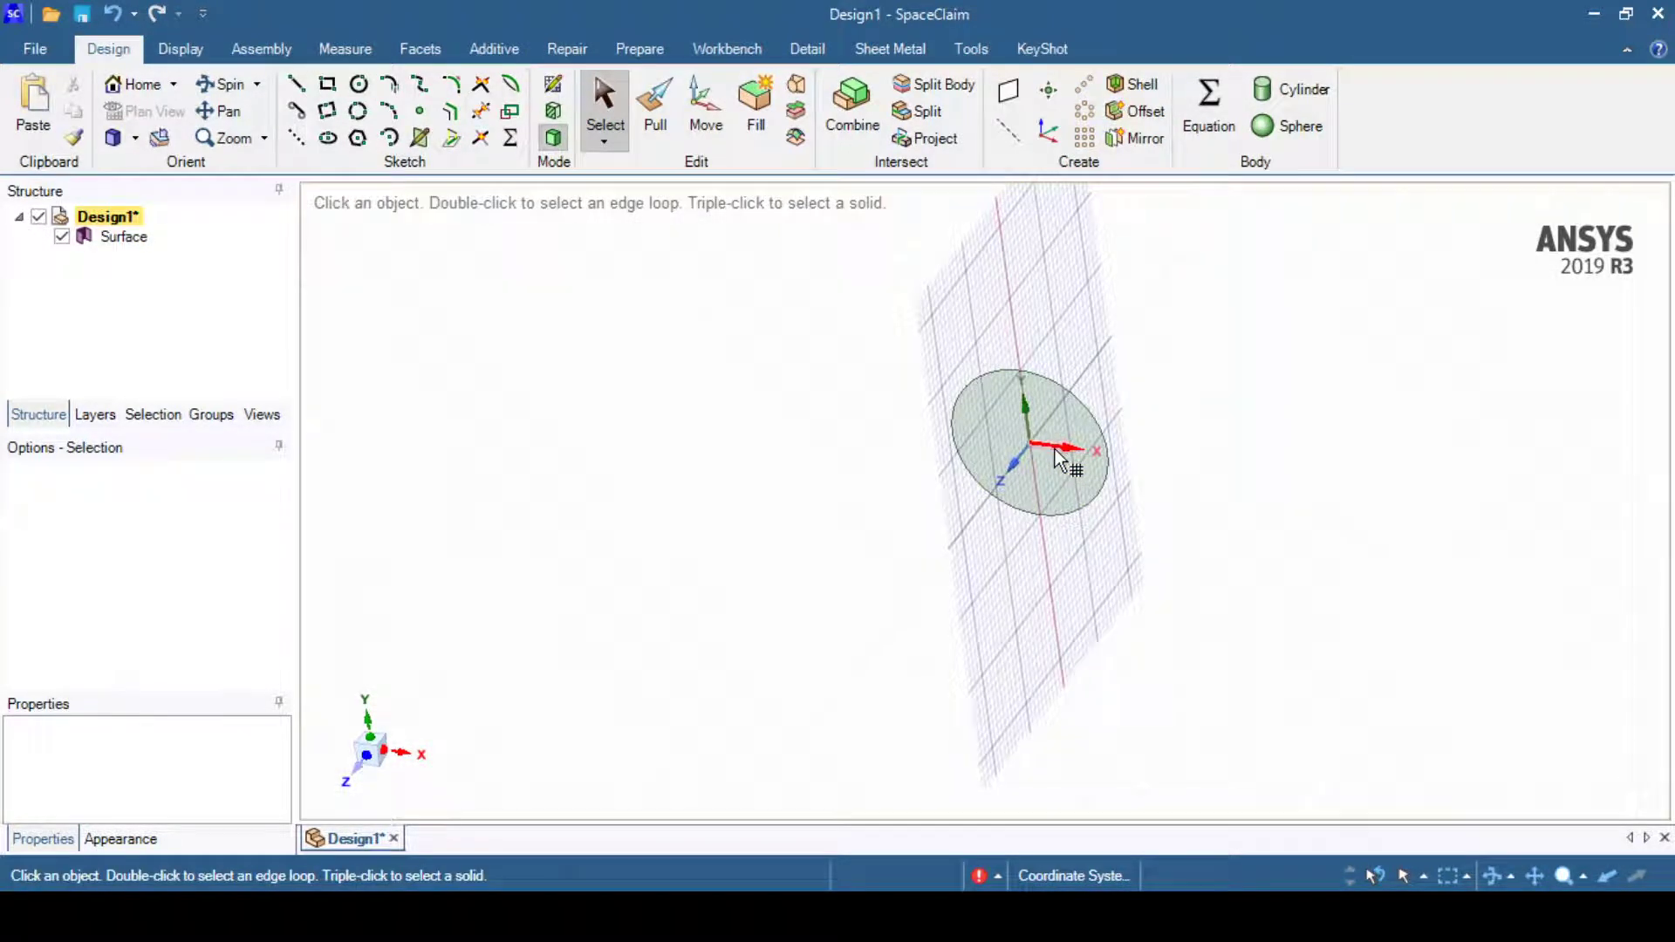
On the ZY plane, draw a 49 mm horizontal line from the origin and return to 3D
key("k")
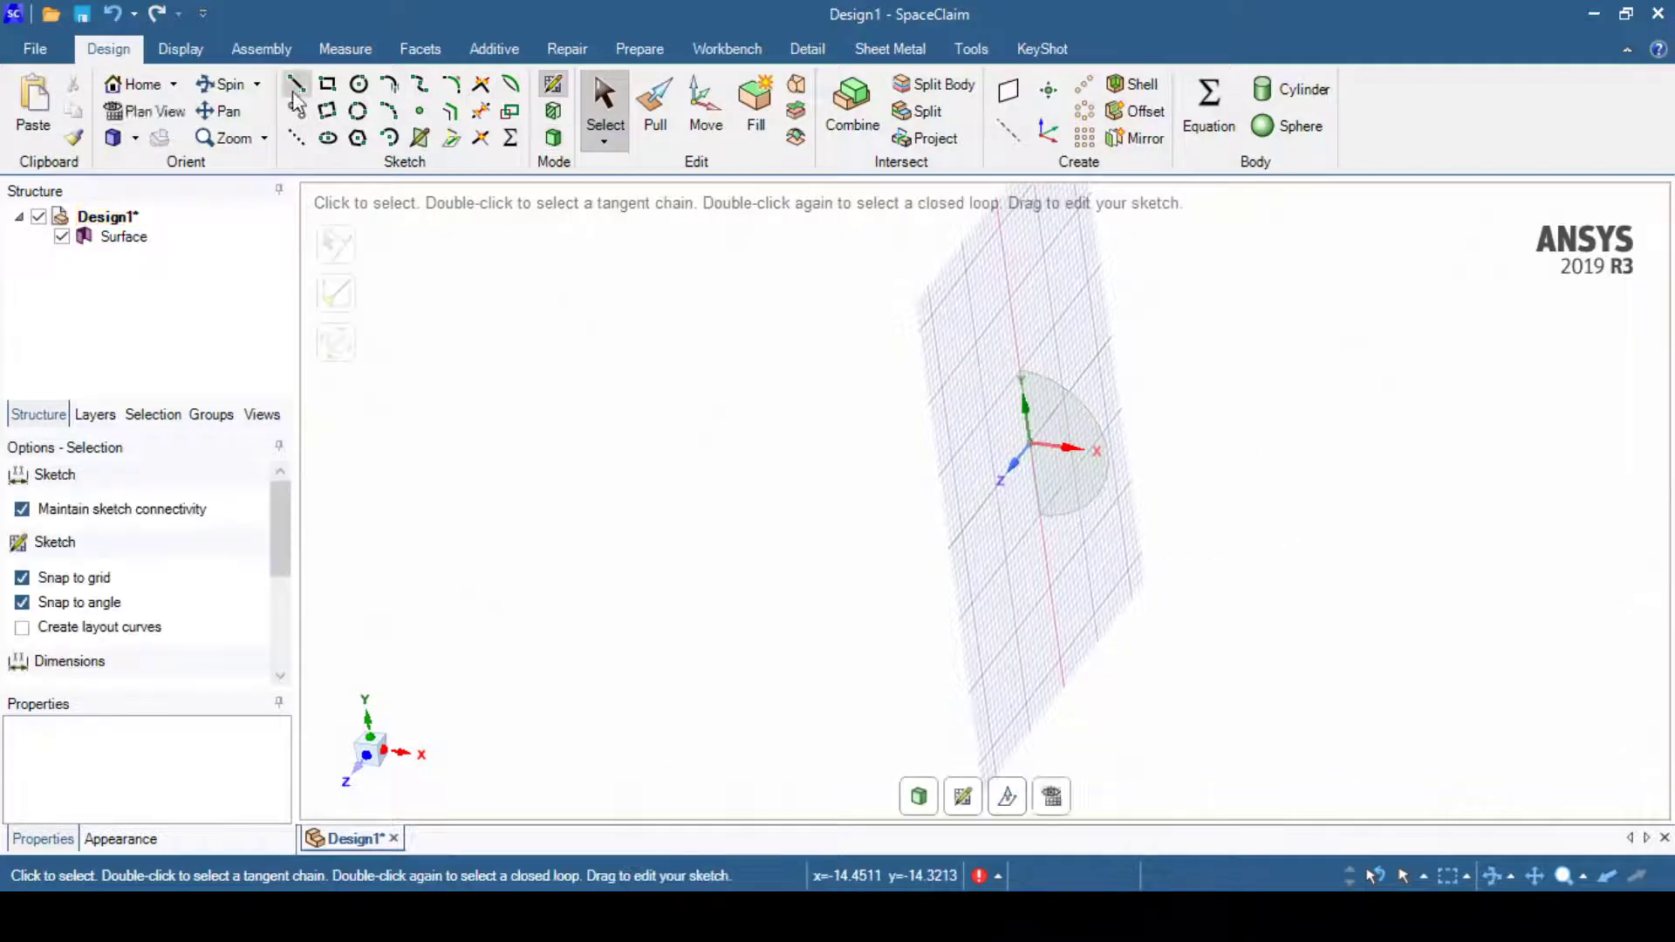
left_click(163, 111)
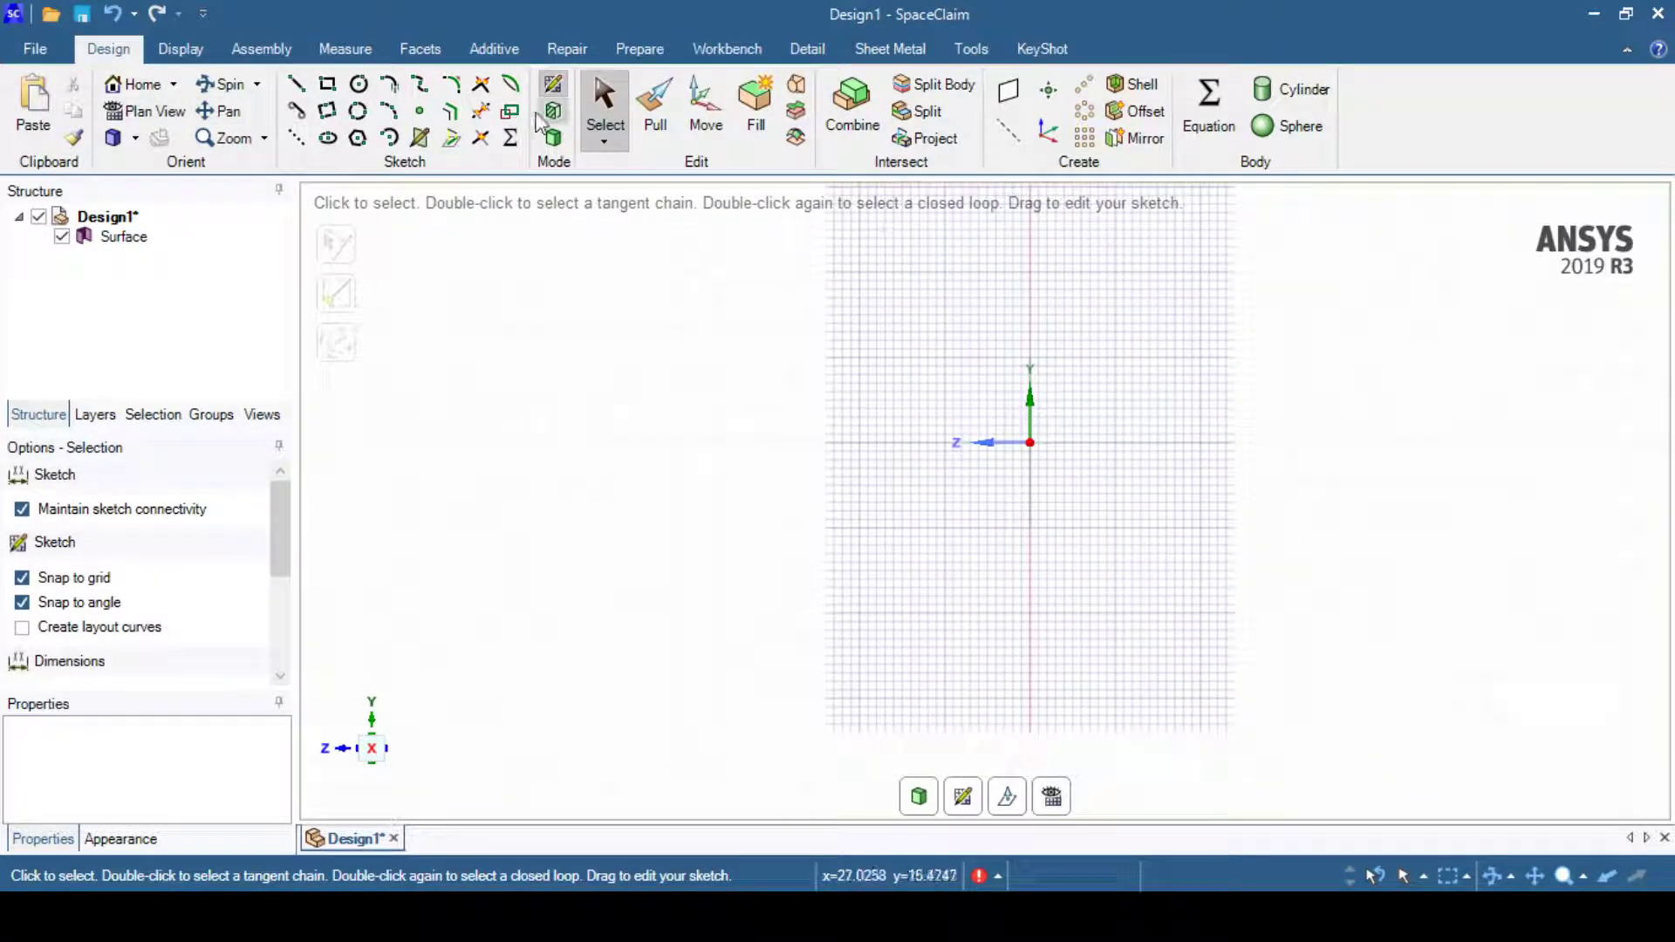
left_click(295, 84)
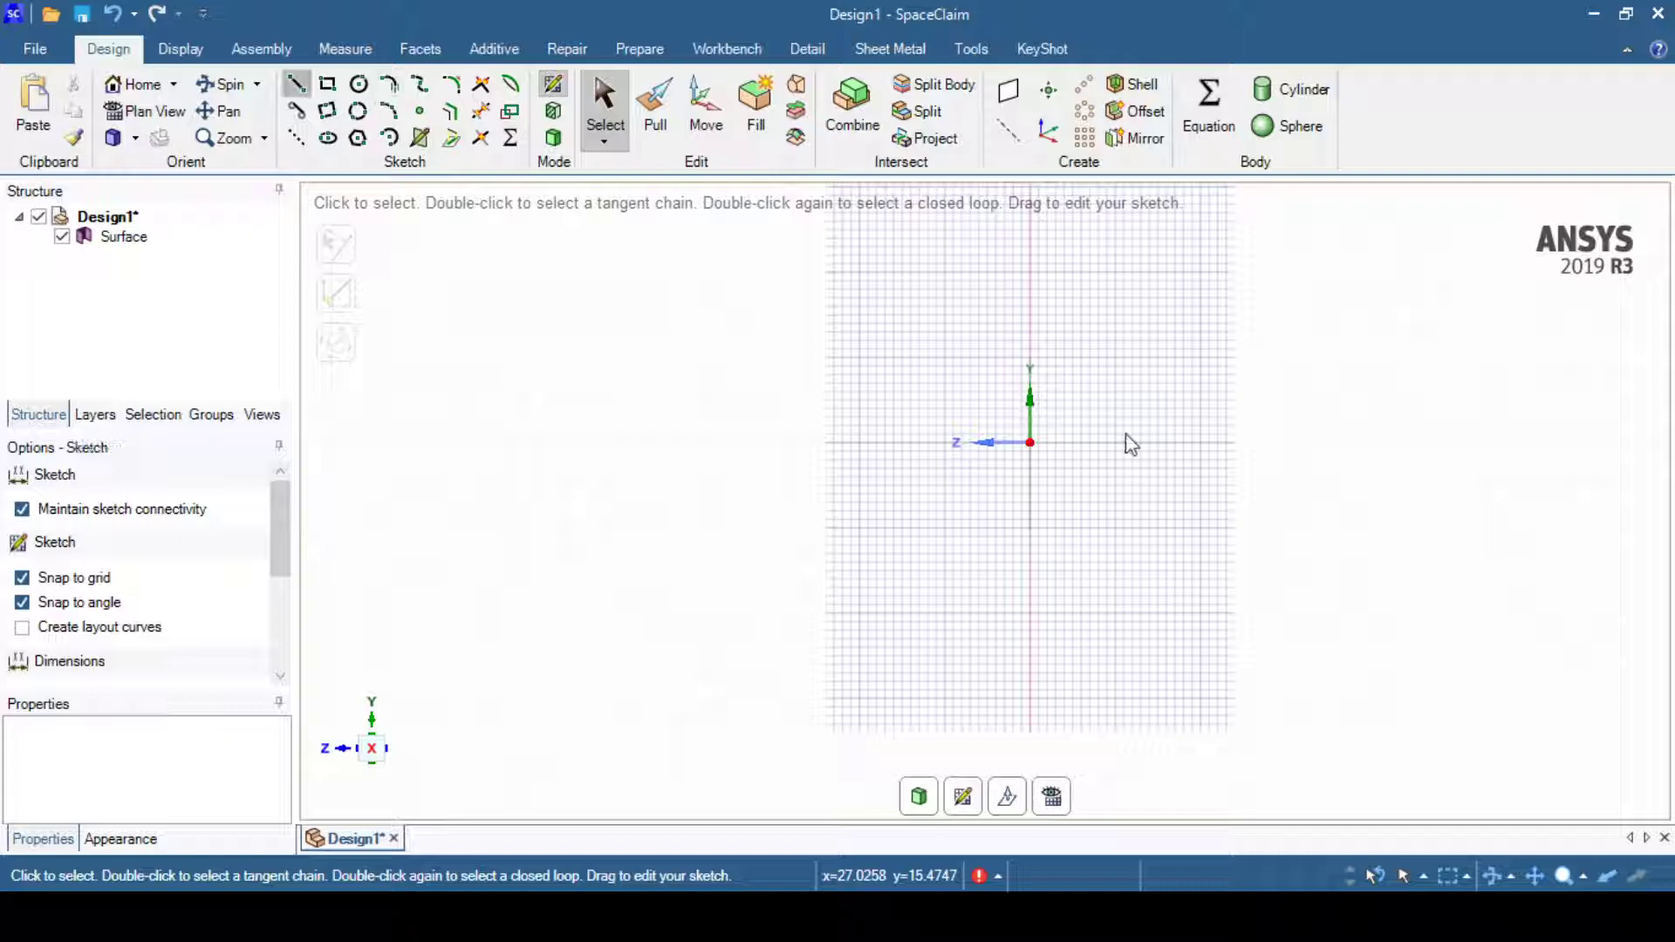
left_click(1031, 443)
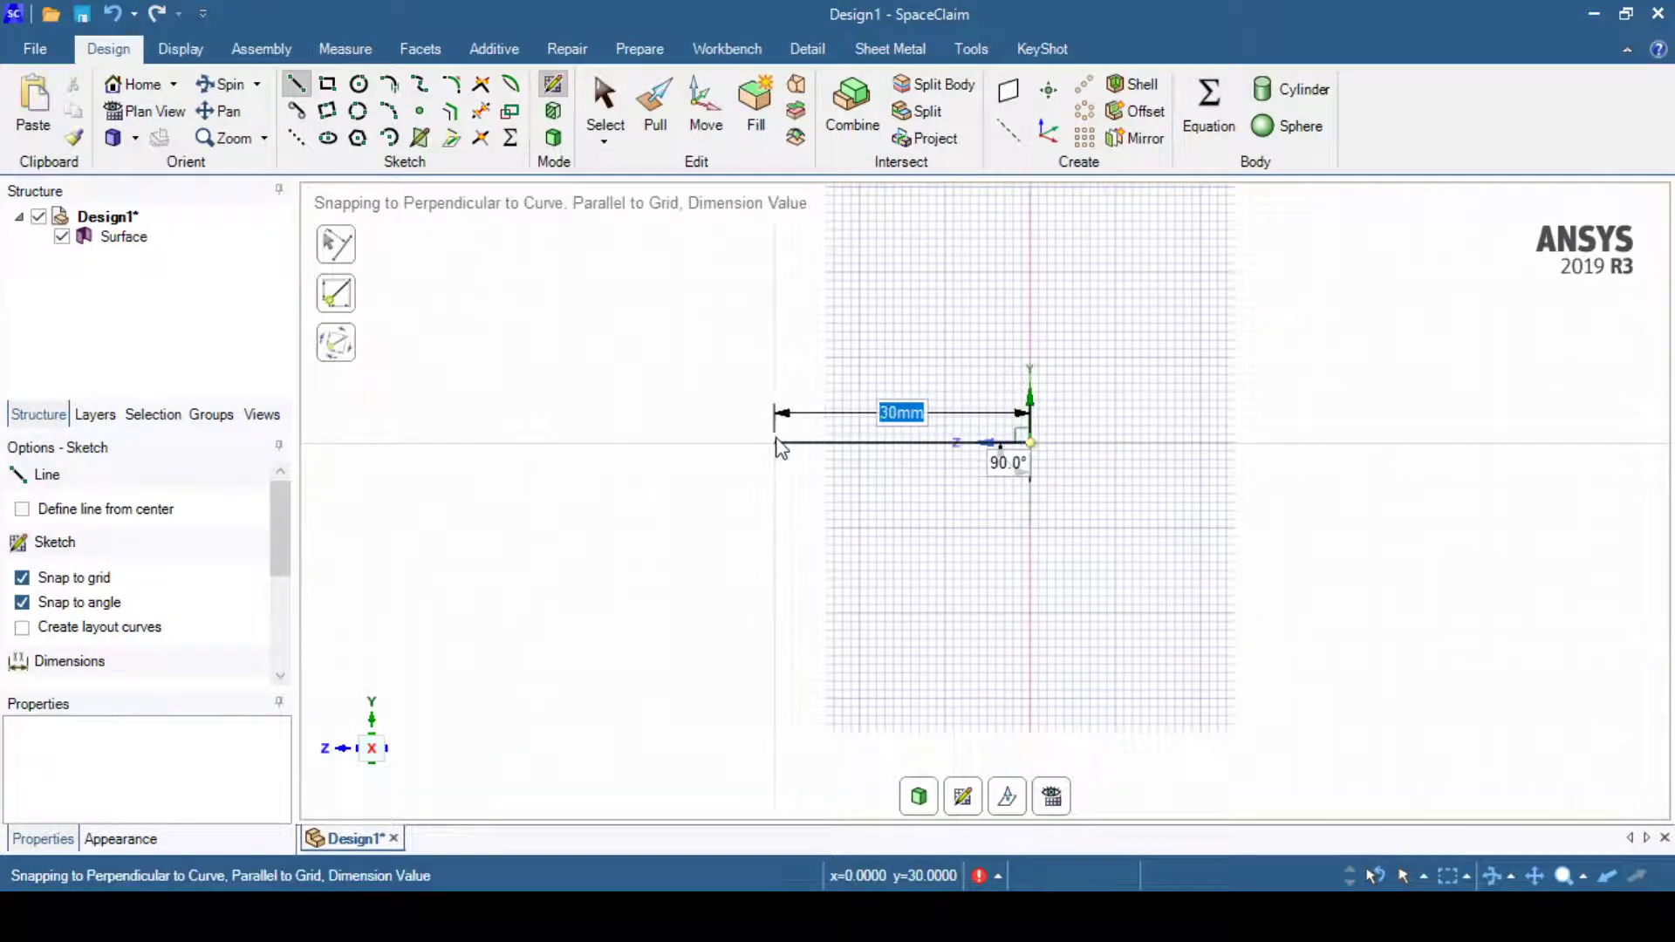
double_click(1447, 444)
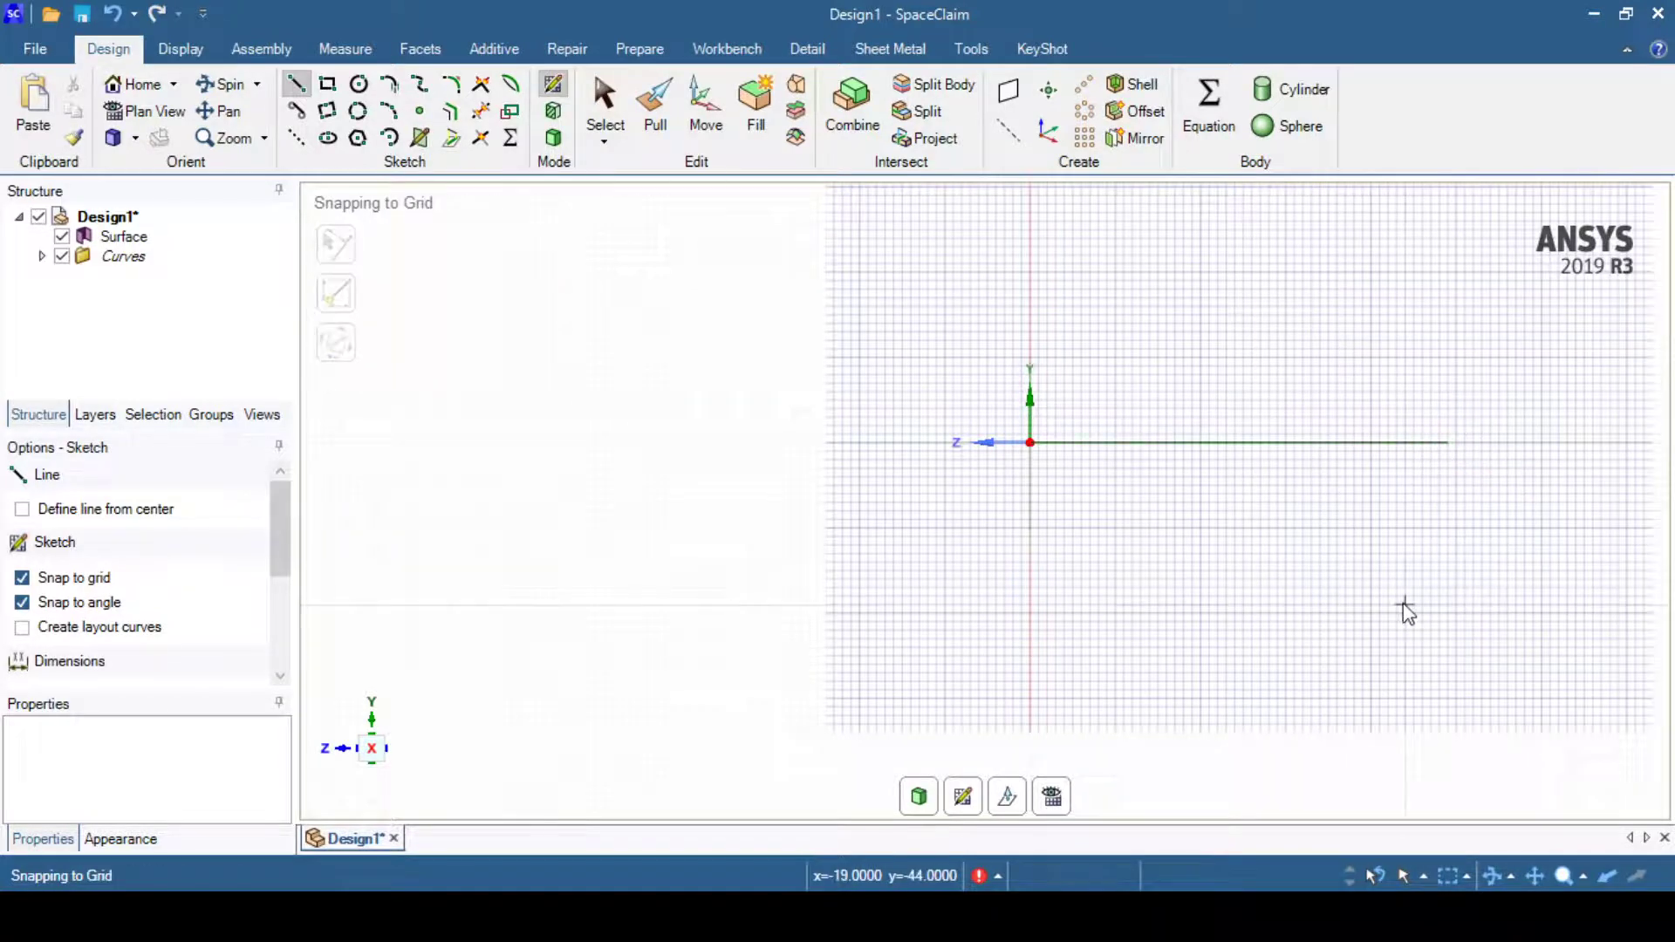
left_click(918, 797)
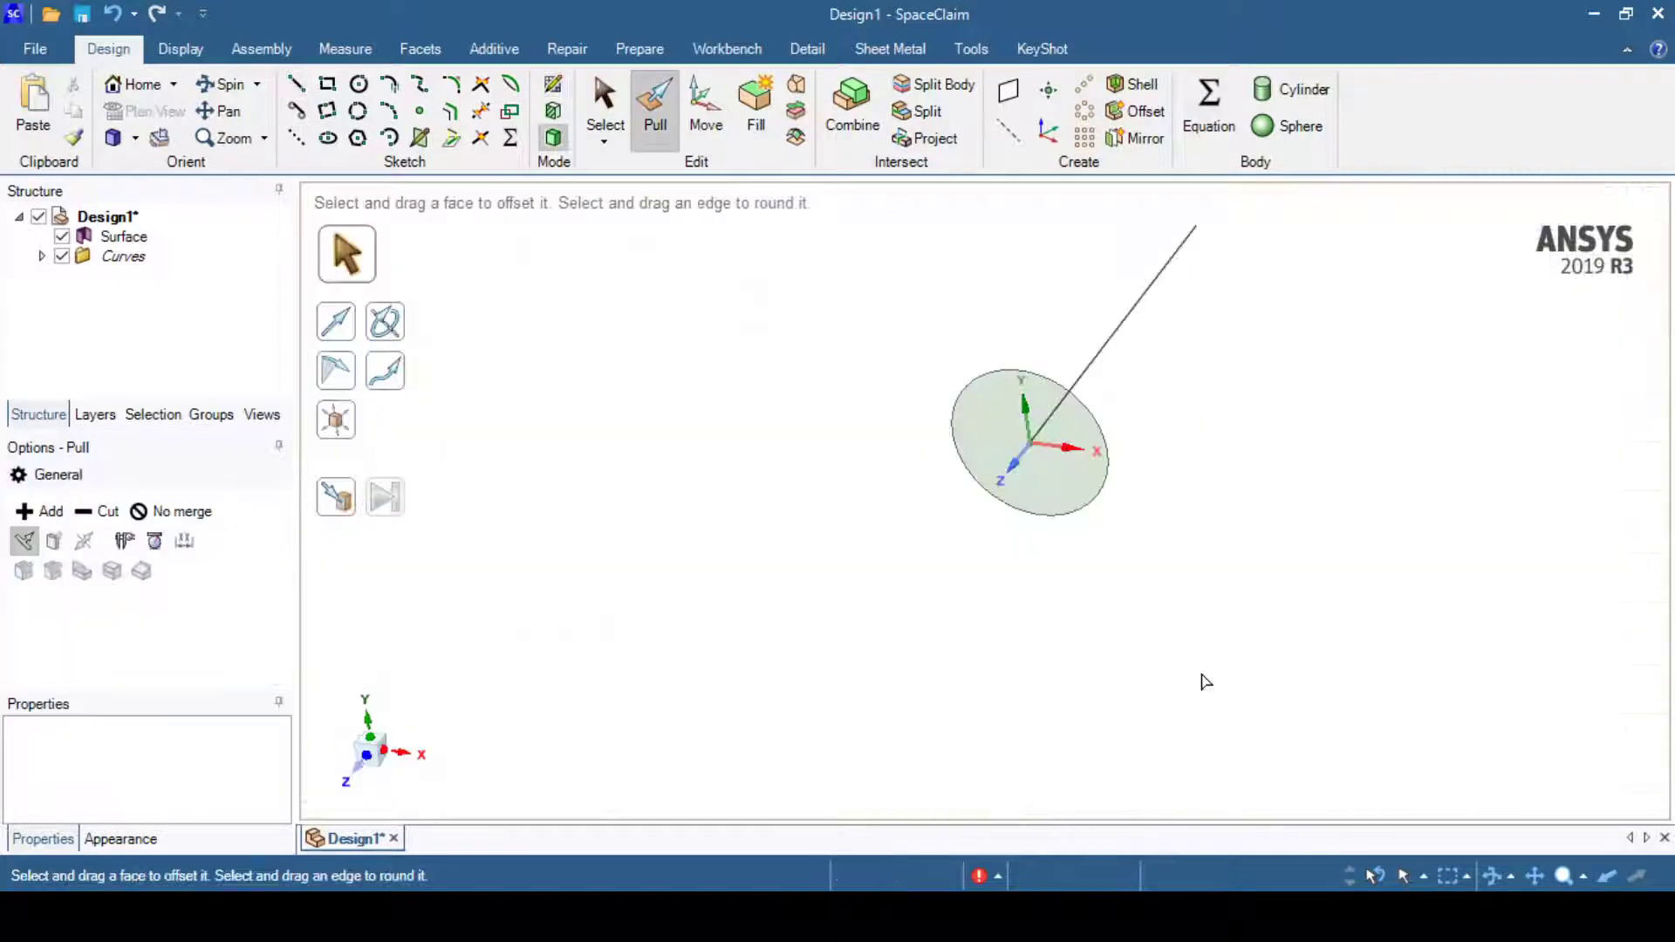
Pull the disc face along the line's direction, up to the line's top endpoint, making a 49 mm cylinder
mouse_move(1204, 681)
middle_mouse_down()
mouse_move(1223, 572)
mouse_move(1196, 671)
mouse_move(1238, 654)
middle_mouse_up()
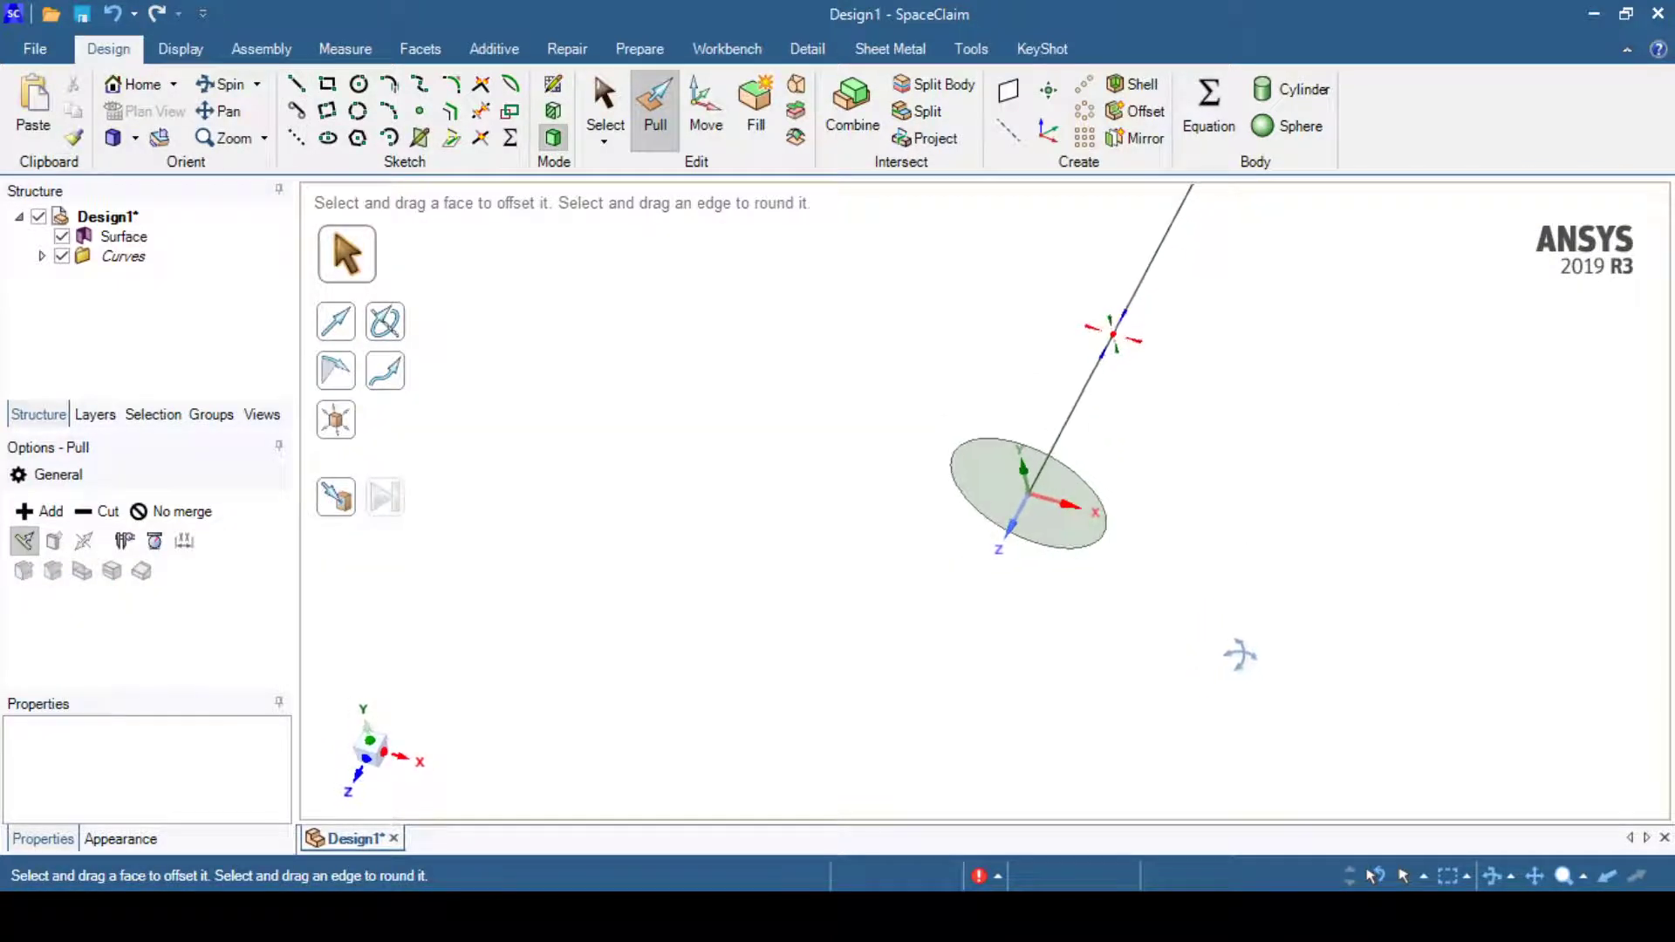
left_click(1113, 321)
left_click(1323, 517)
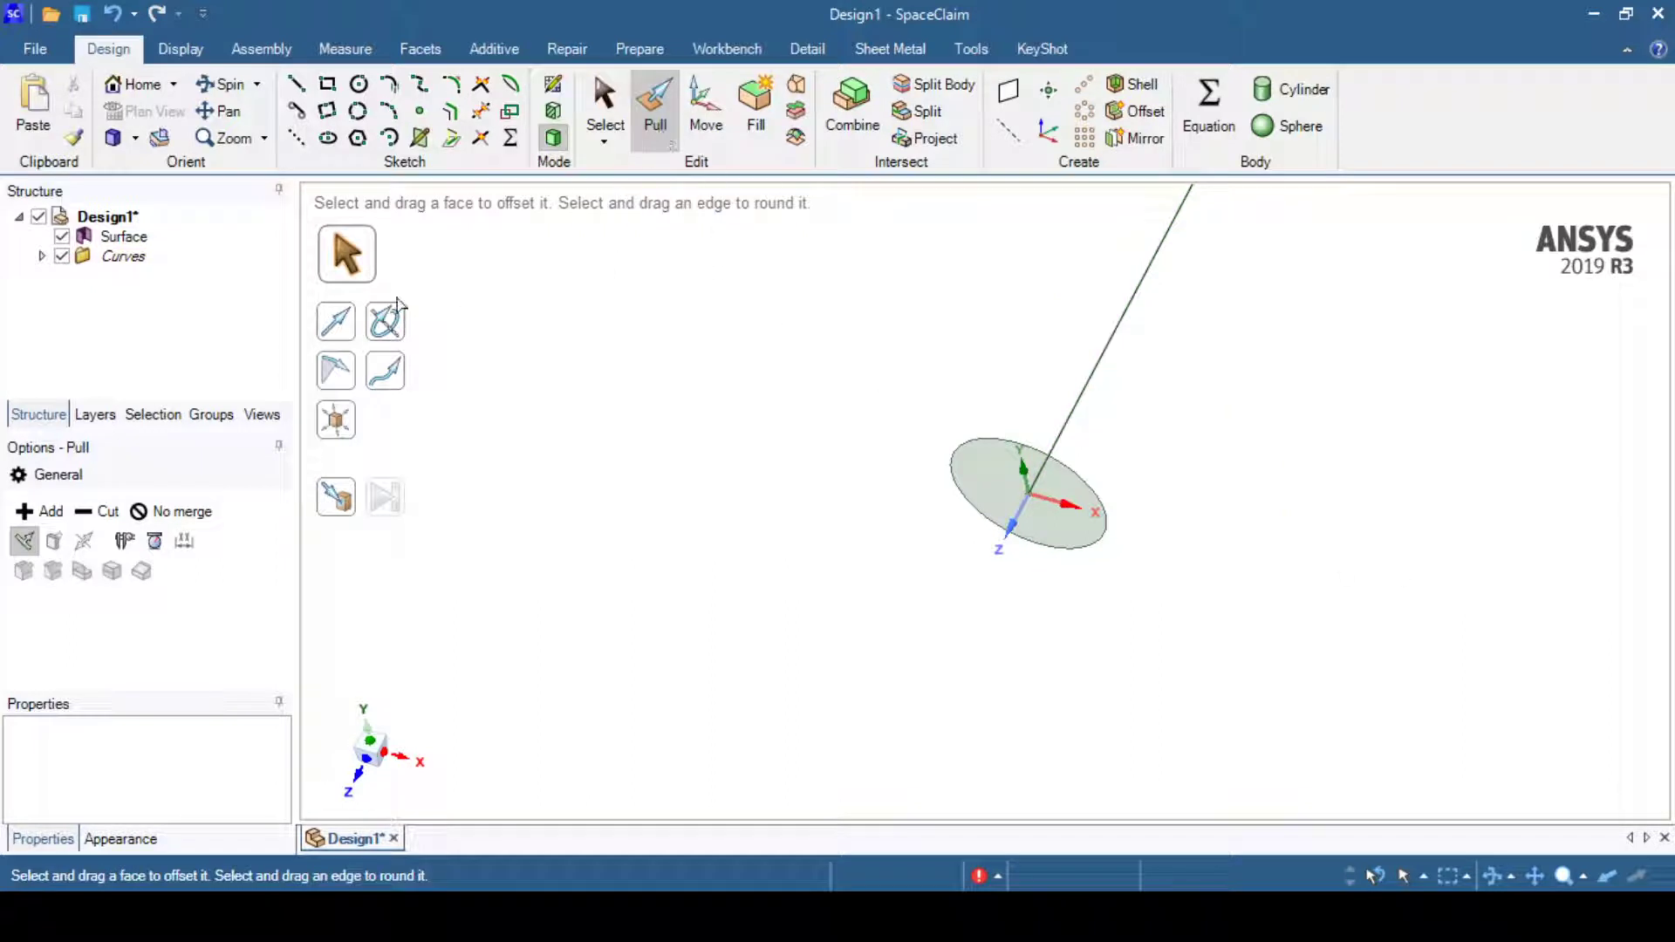
left_click(1021, 458)
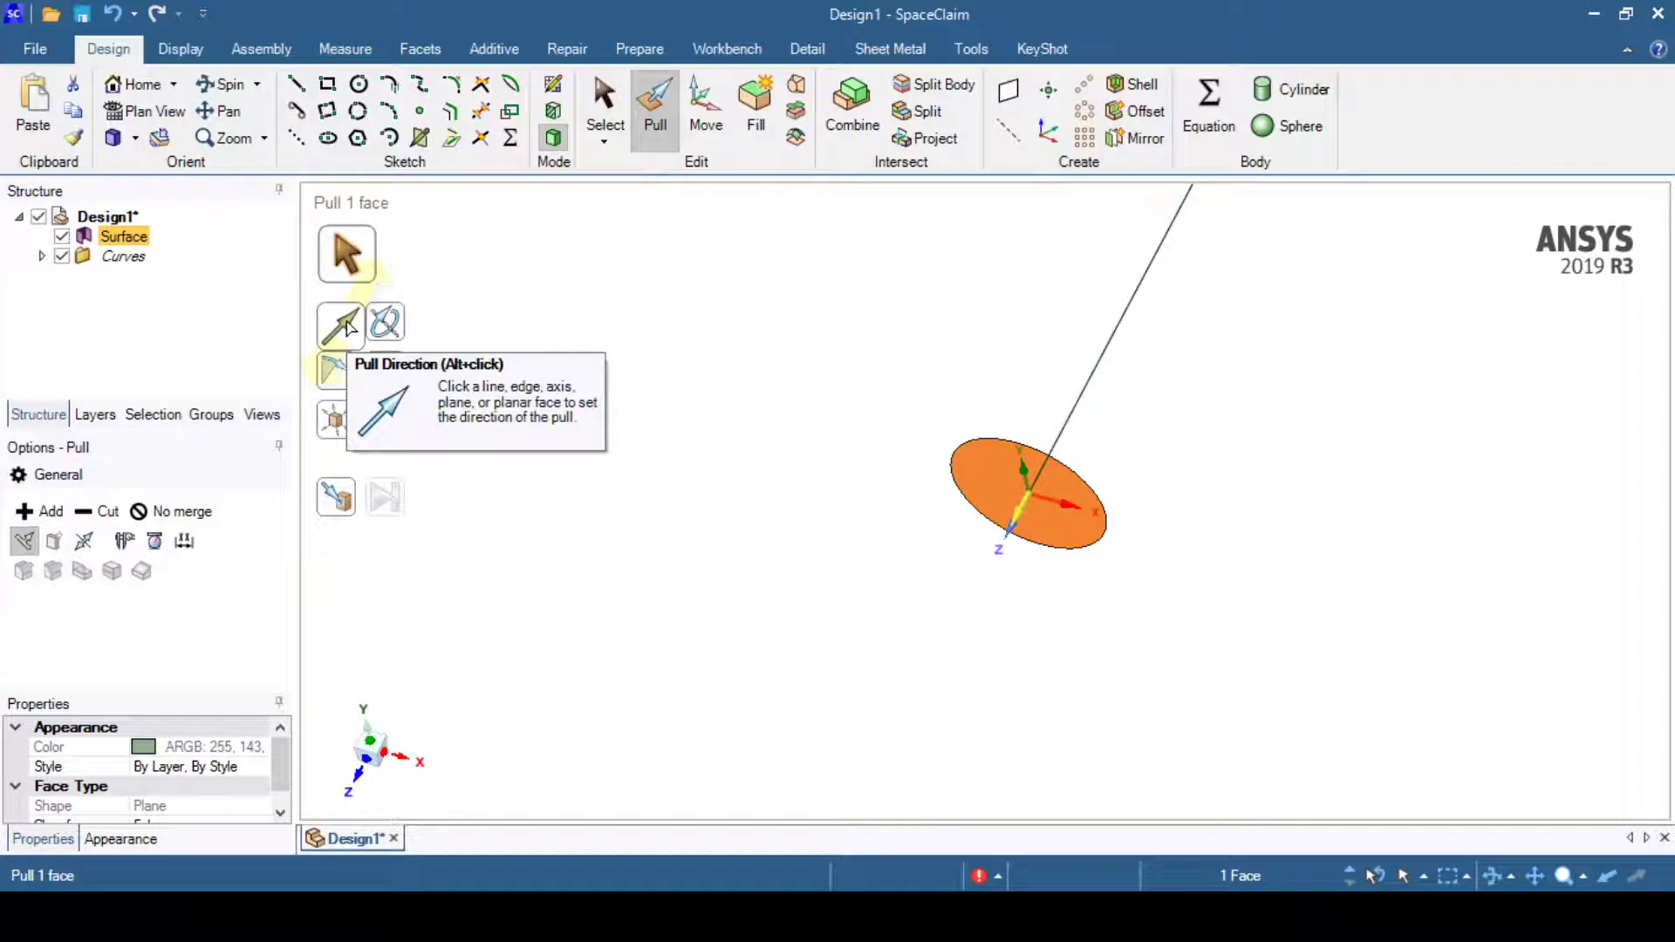
left_click(349, 328)
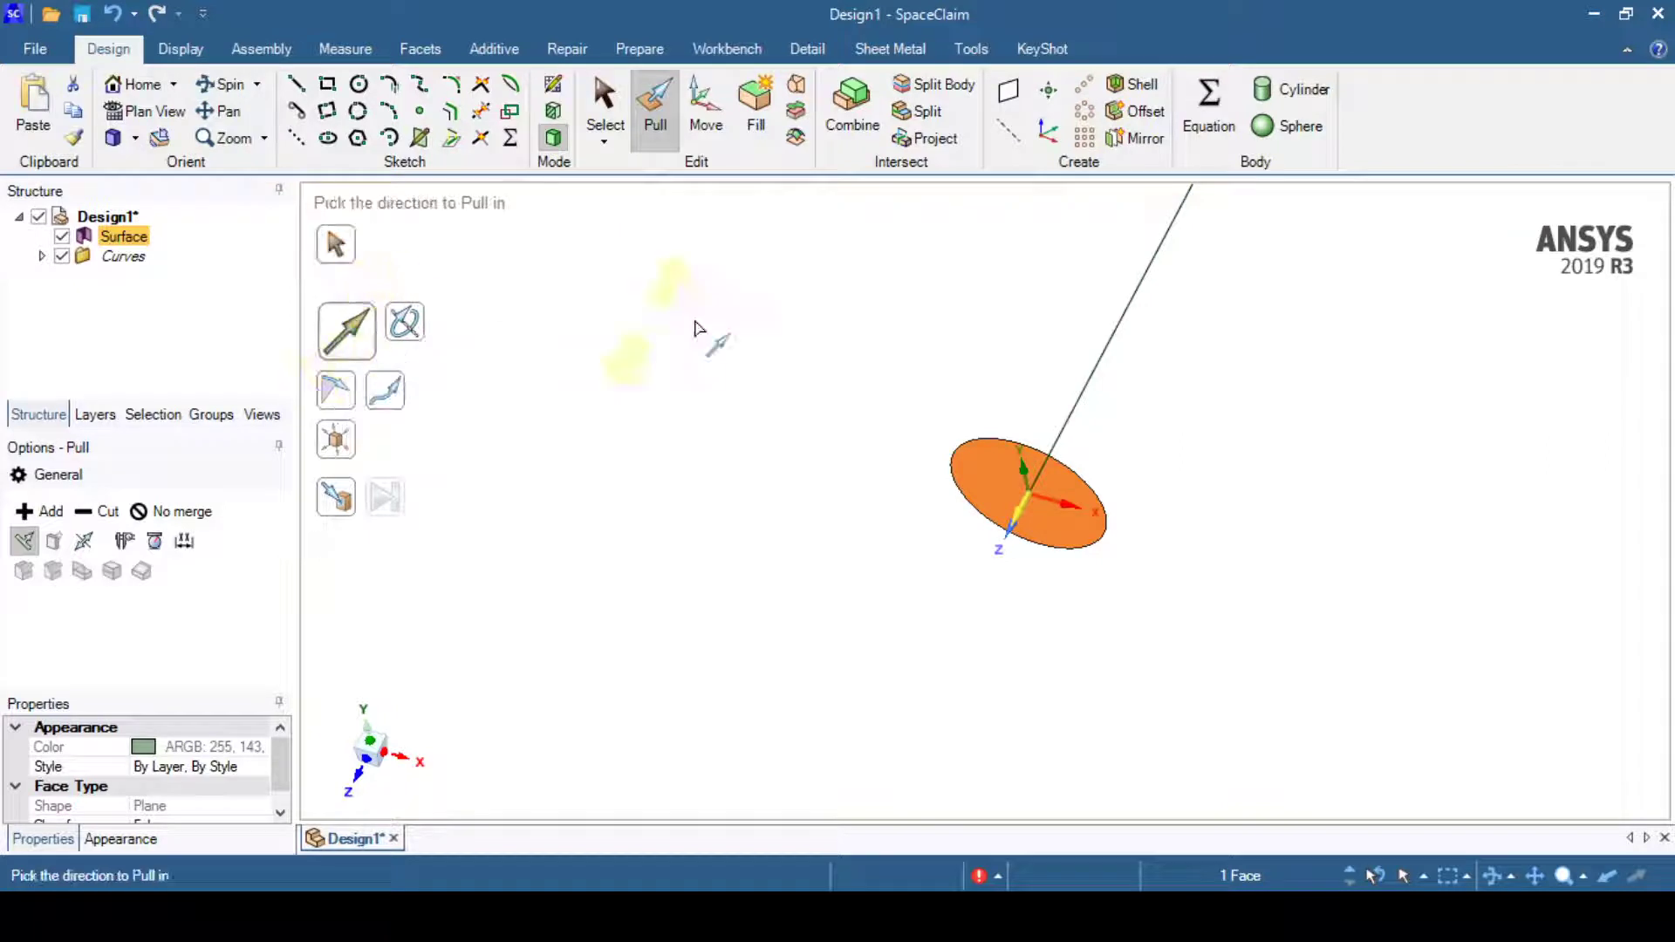
left_click(1115, 334)
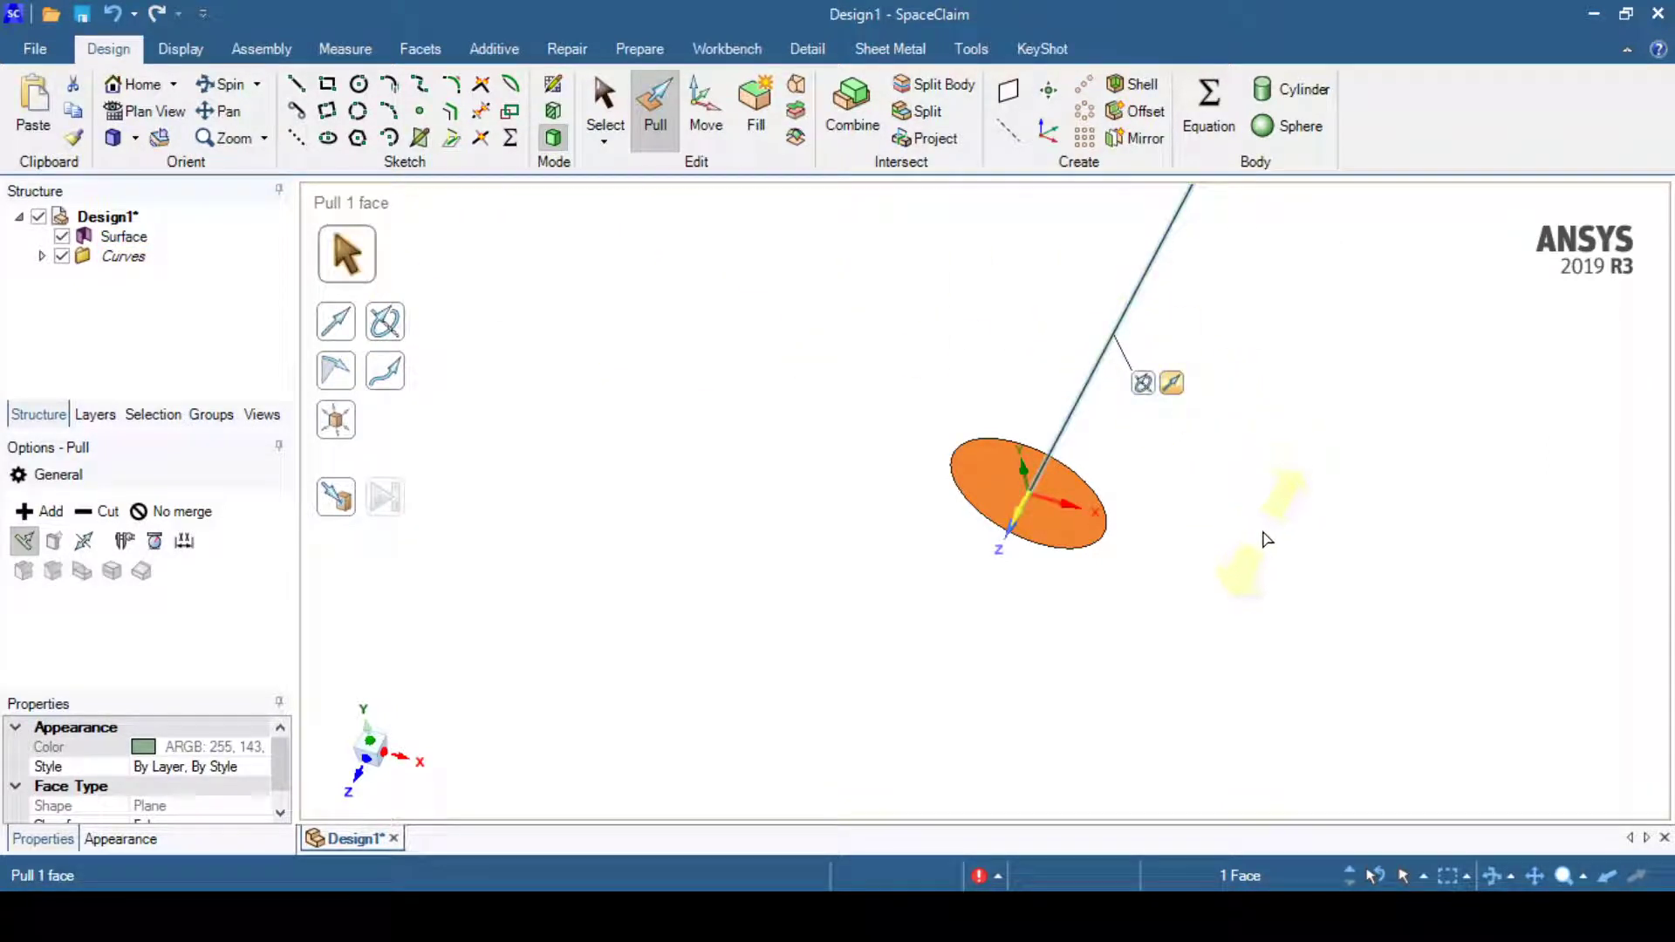
middle_click_drag(1257, 535, 1091, 691, "shift")
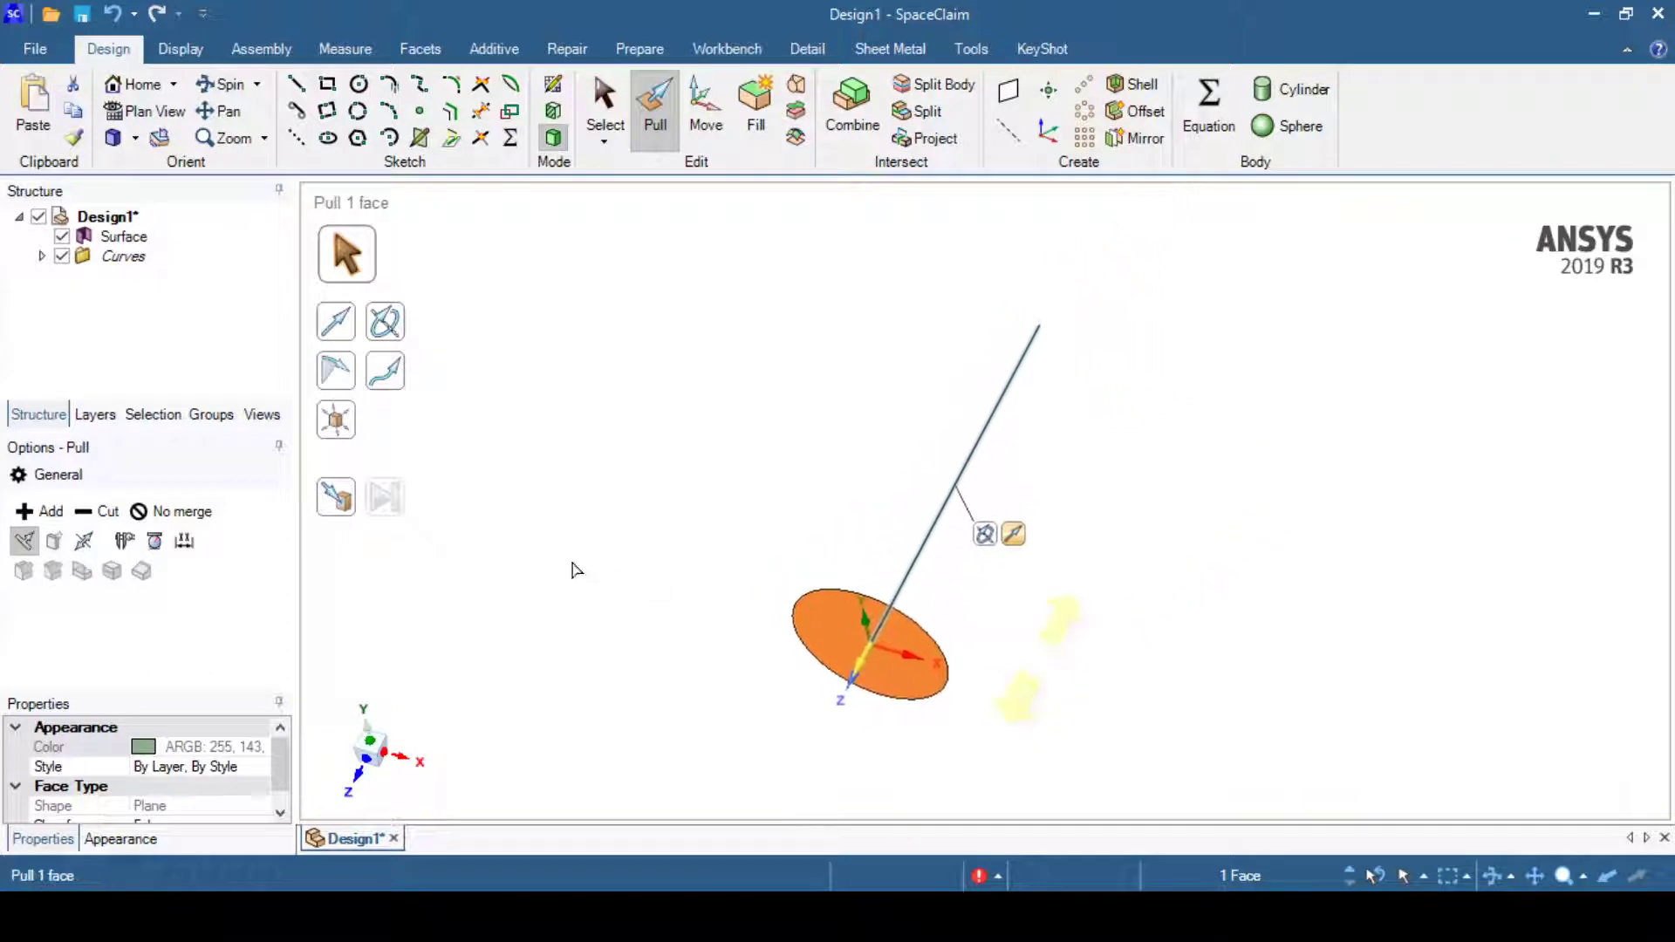
left_click(349, 506)
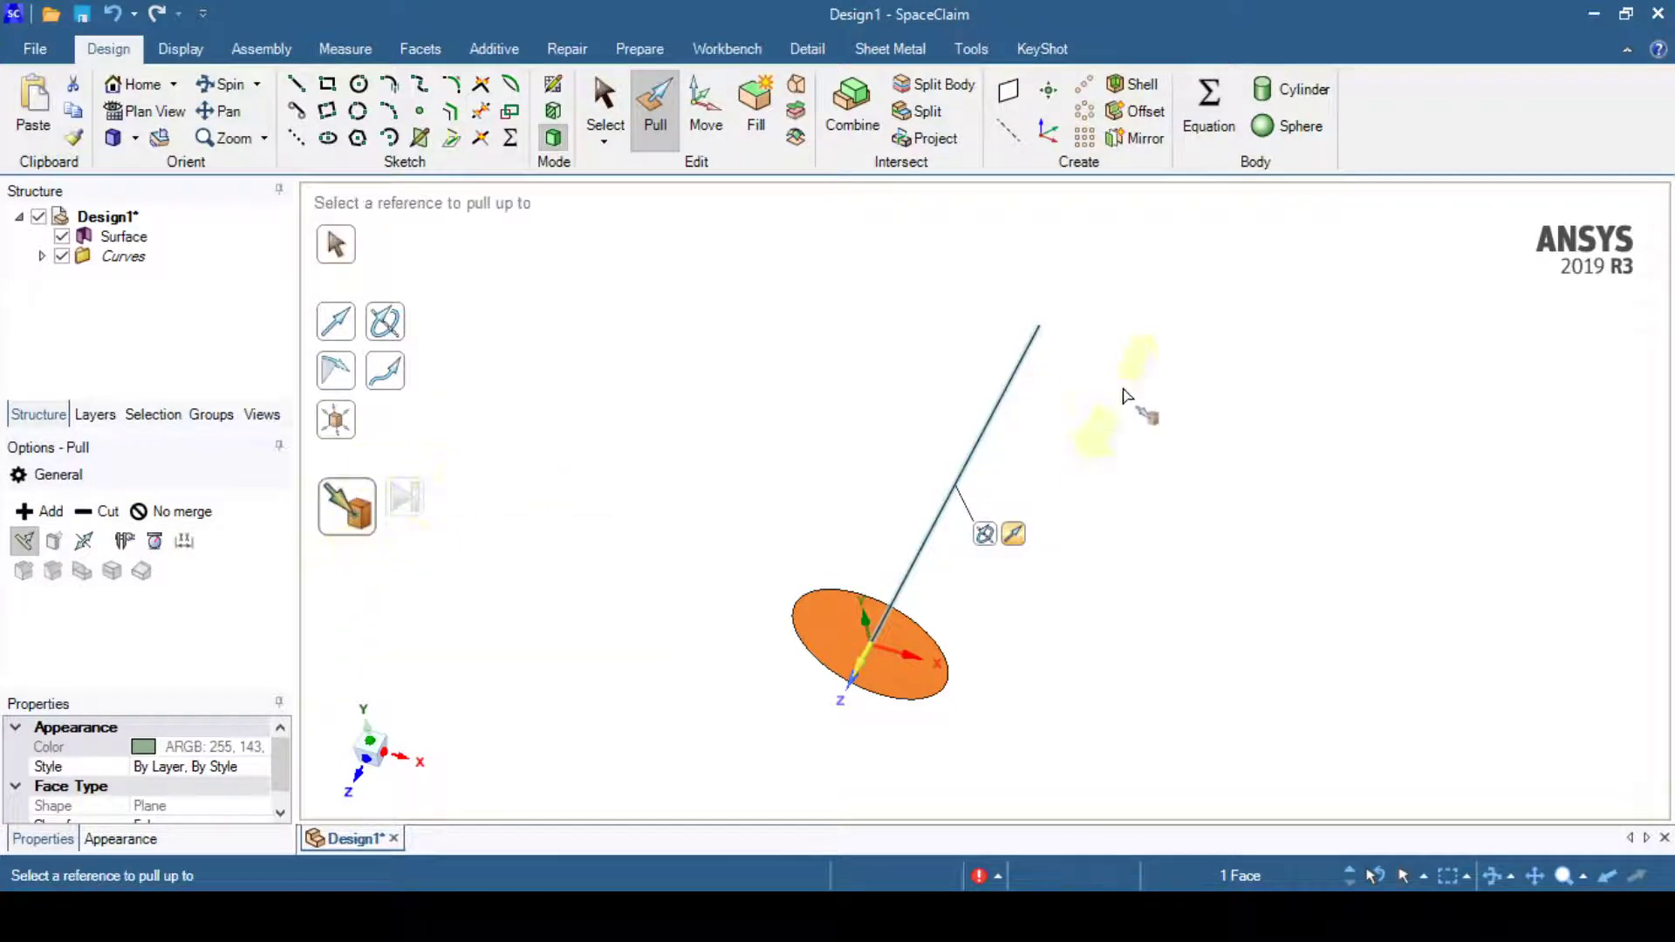
left_click(1041, 328)
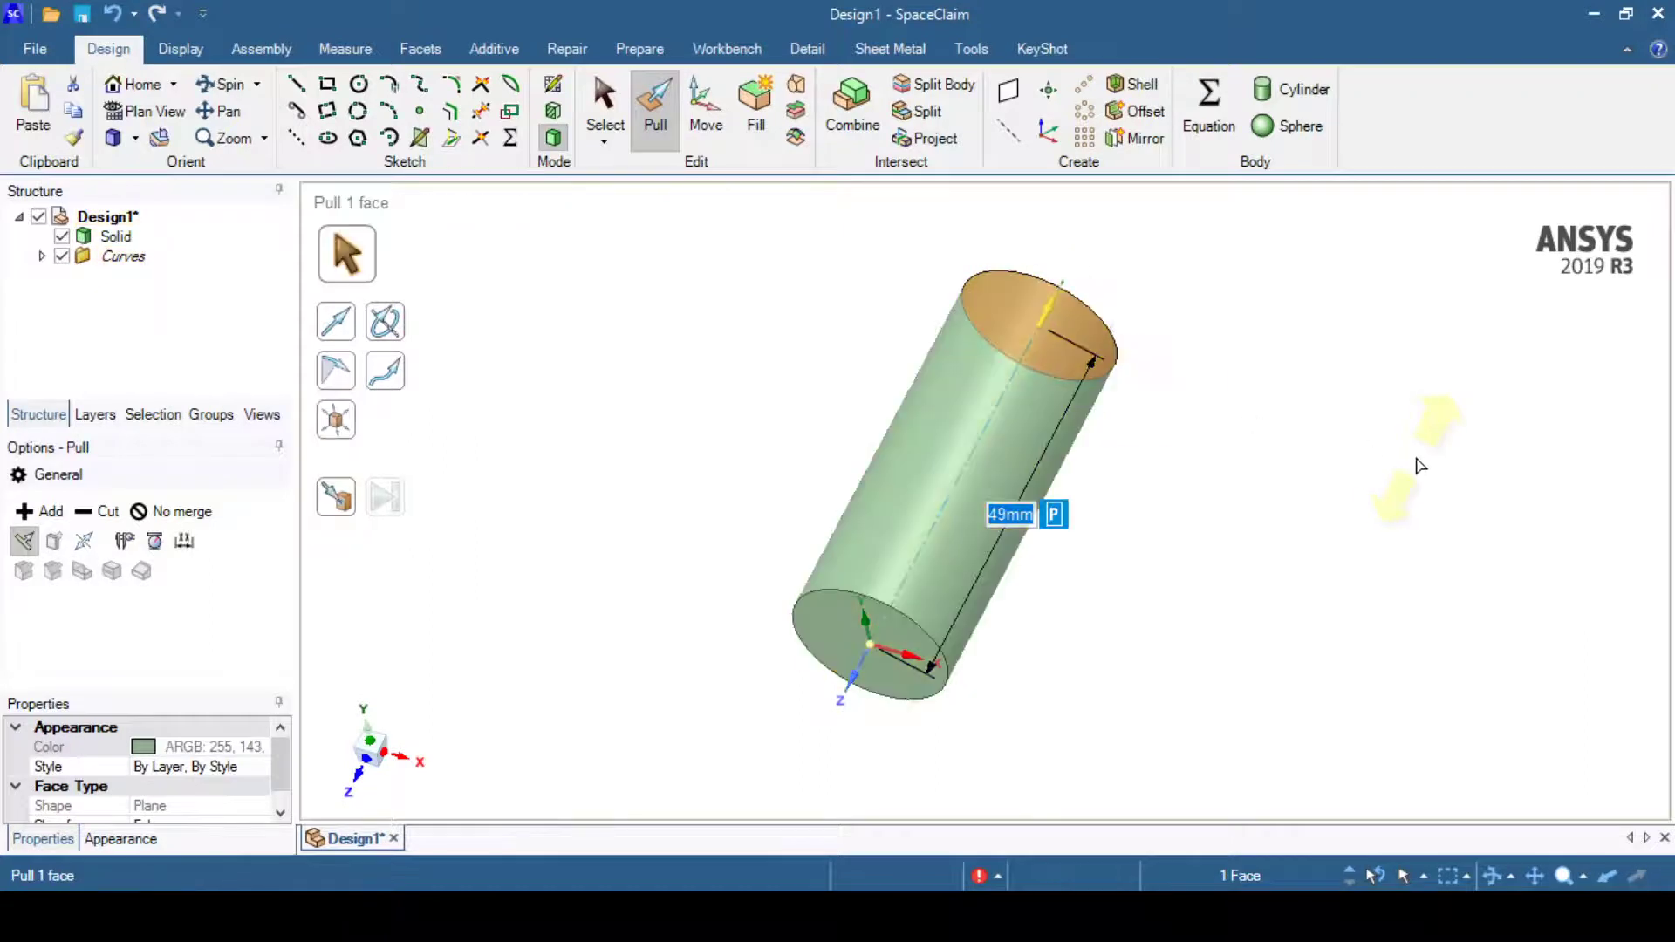
middle_click_drag(1413, 459, 1120, 586)
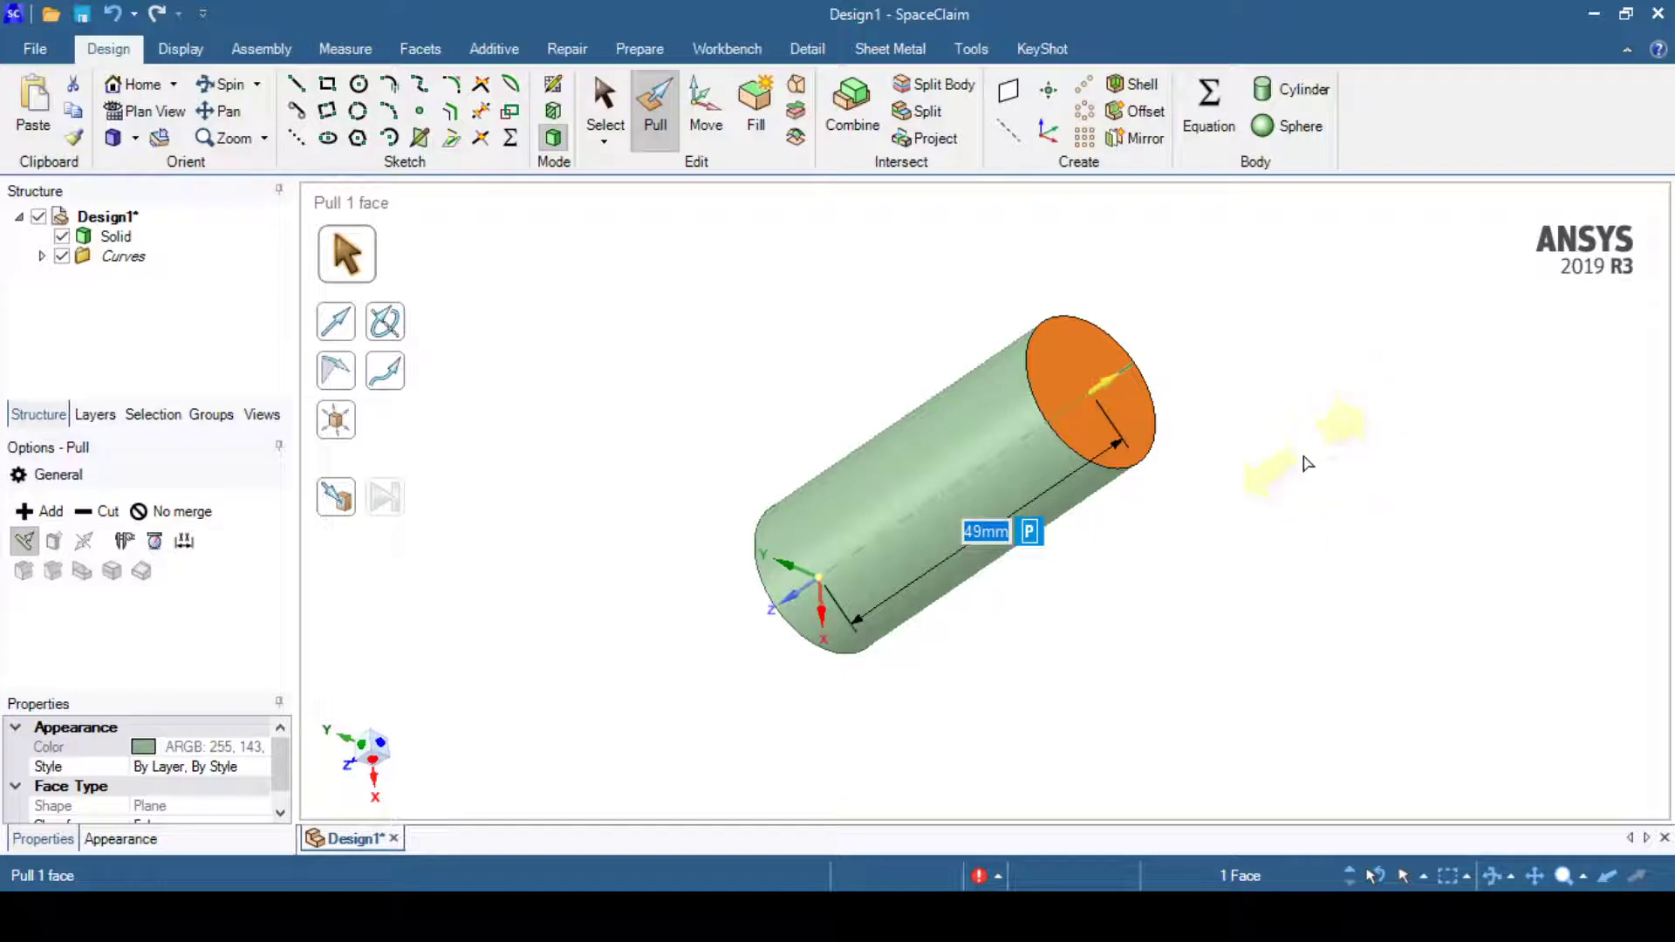
Clear the end face selection by clicking empty space
left_click(1247, 522)
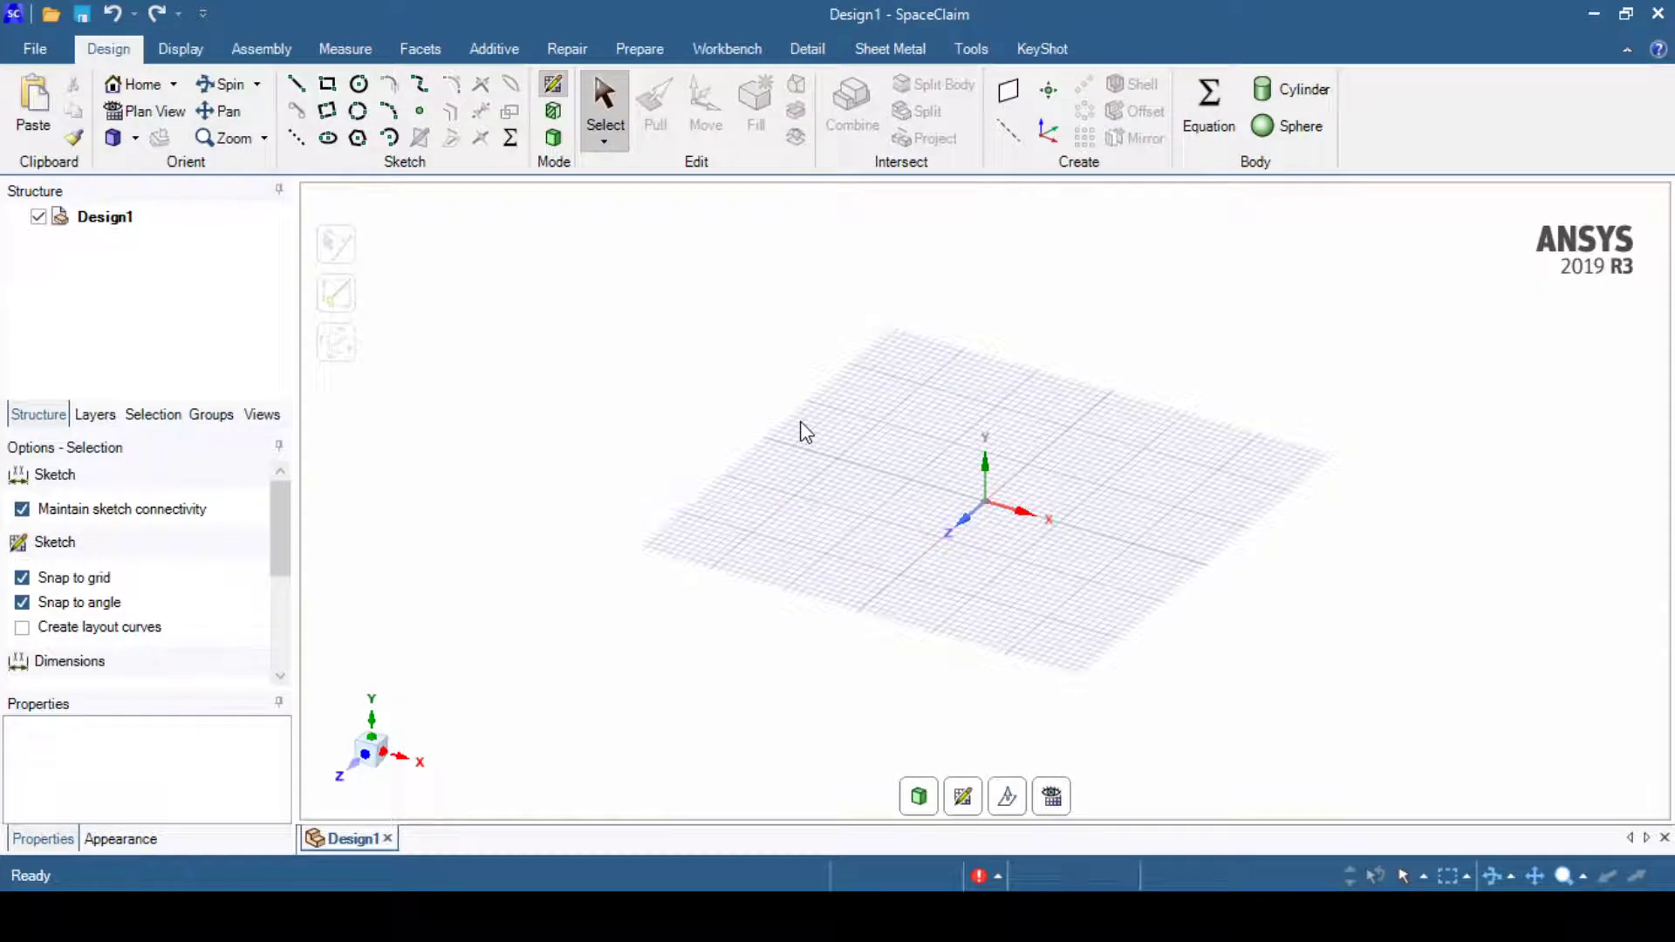
In the new design, sketch a 20 mm circle at the origin on the vertical plane and convert it to a surface
left_click(963, 794)
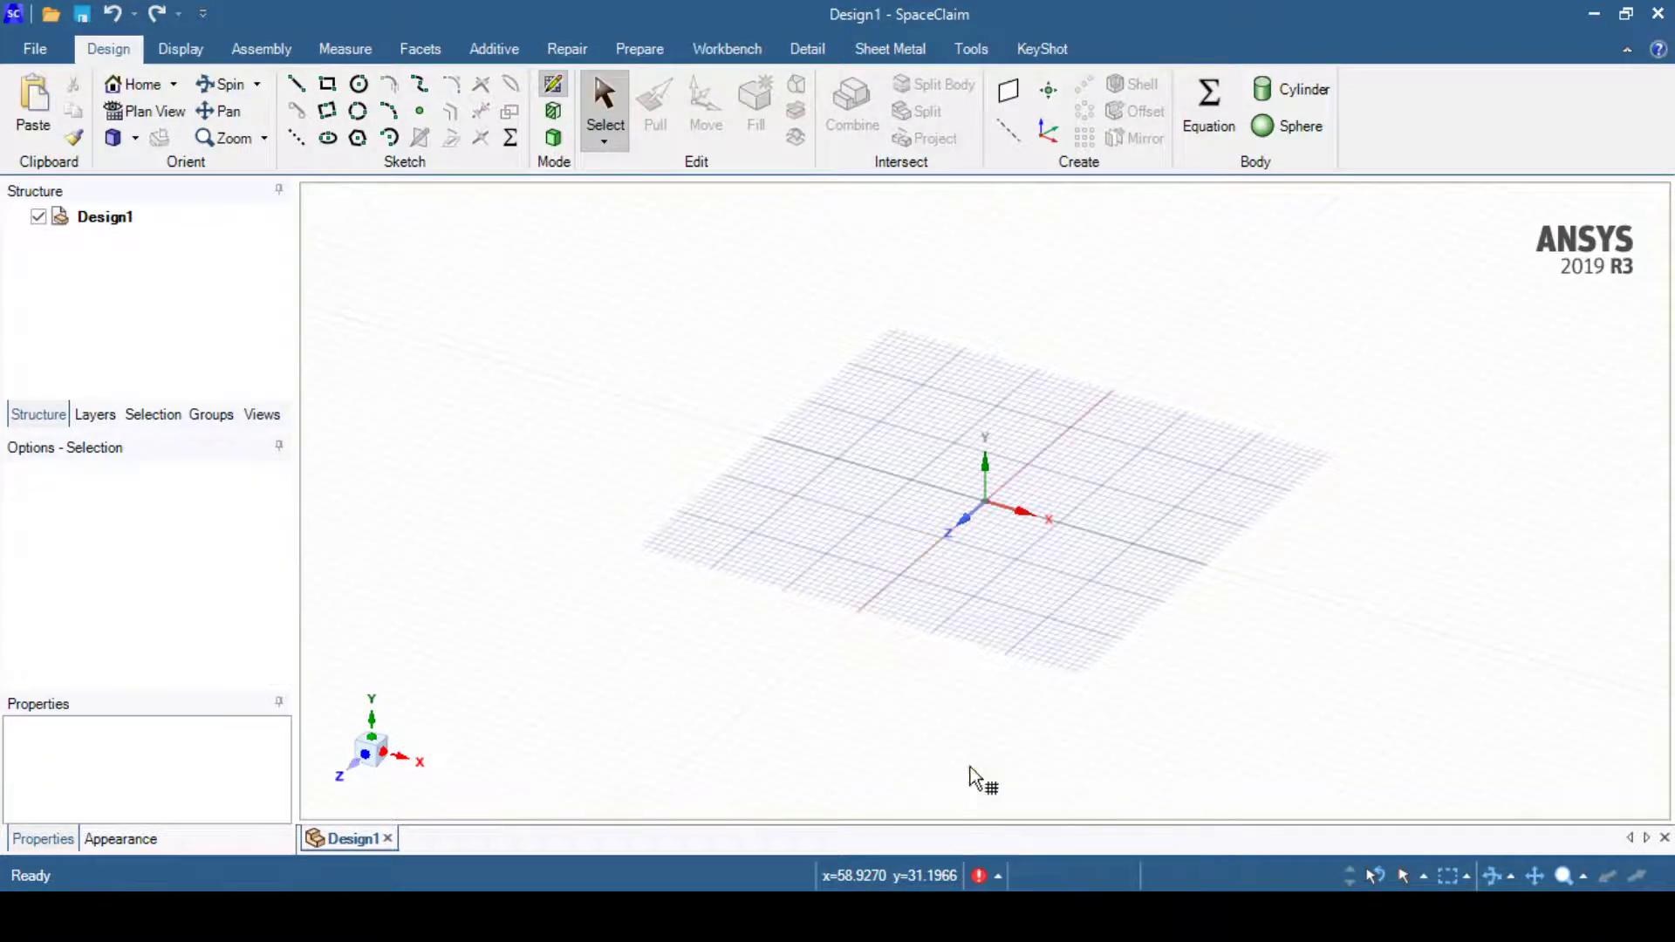
left_click(1019, 513)
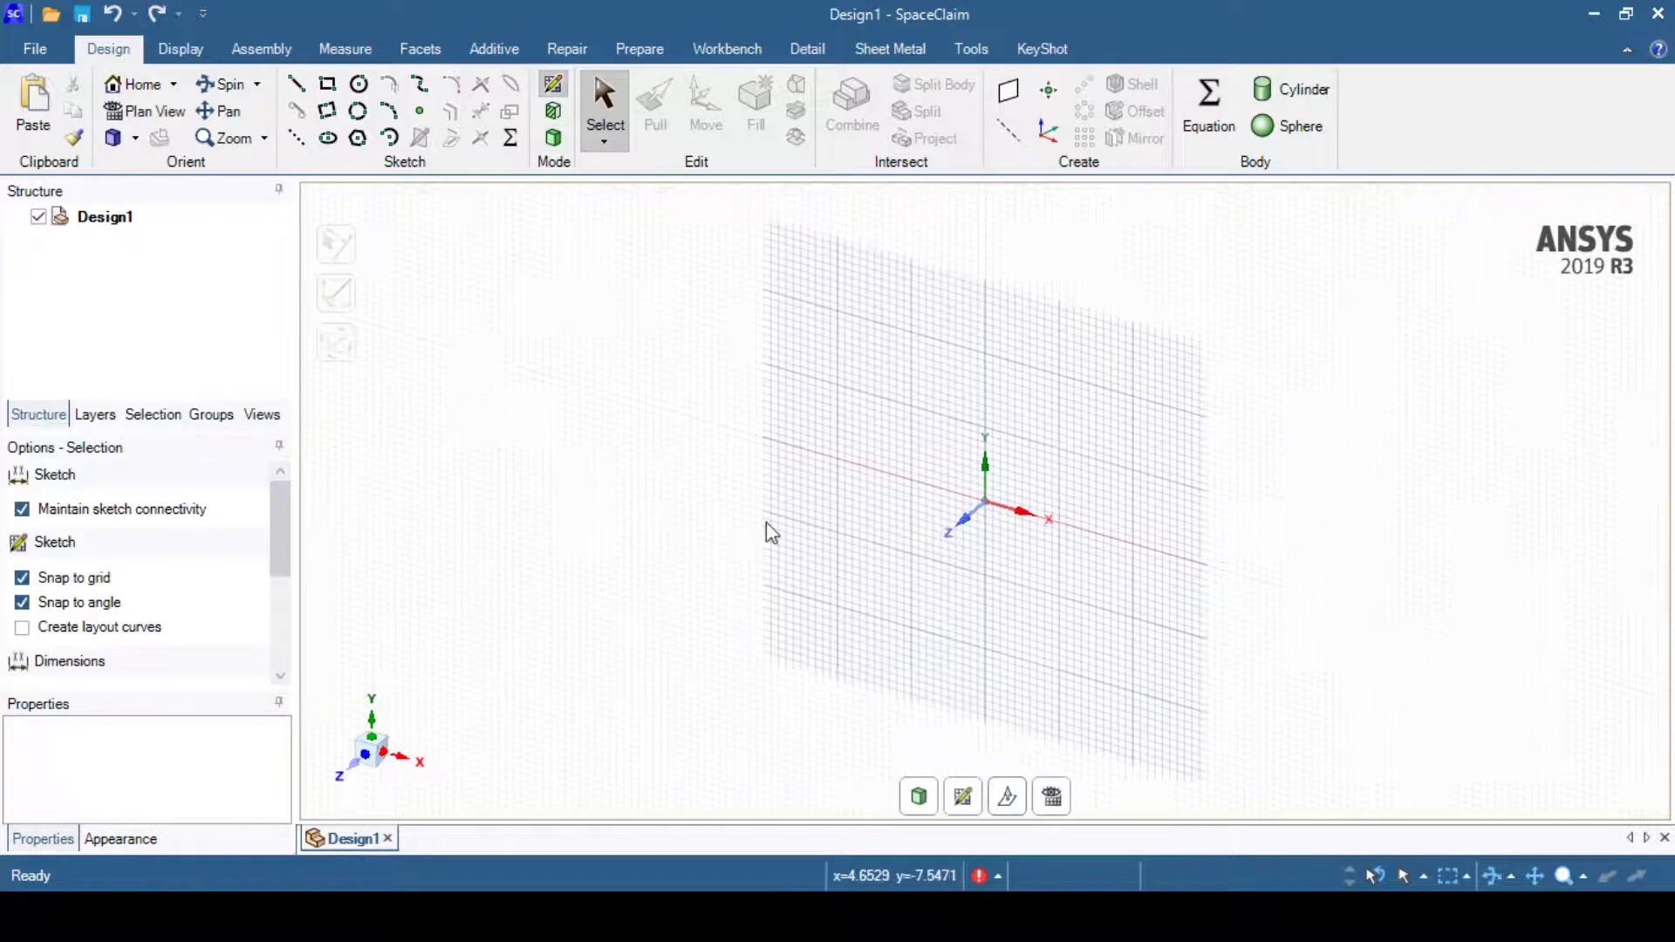
left_click(177, 115)
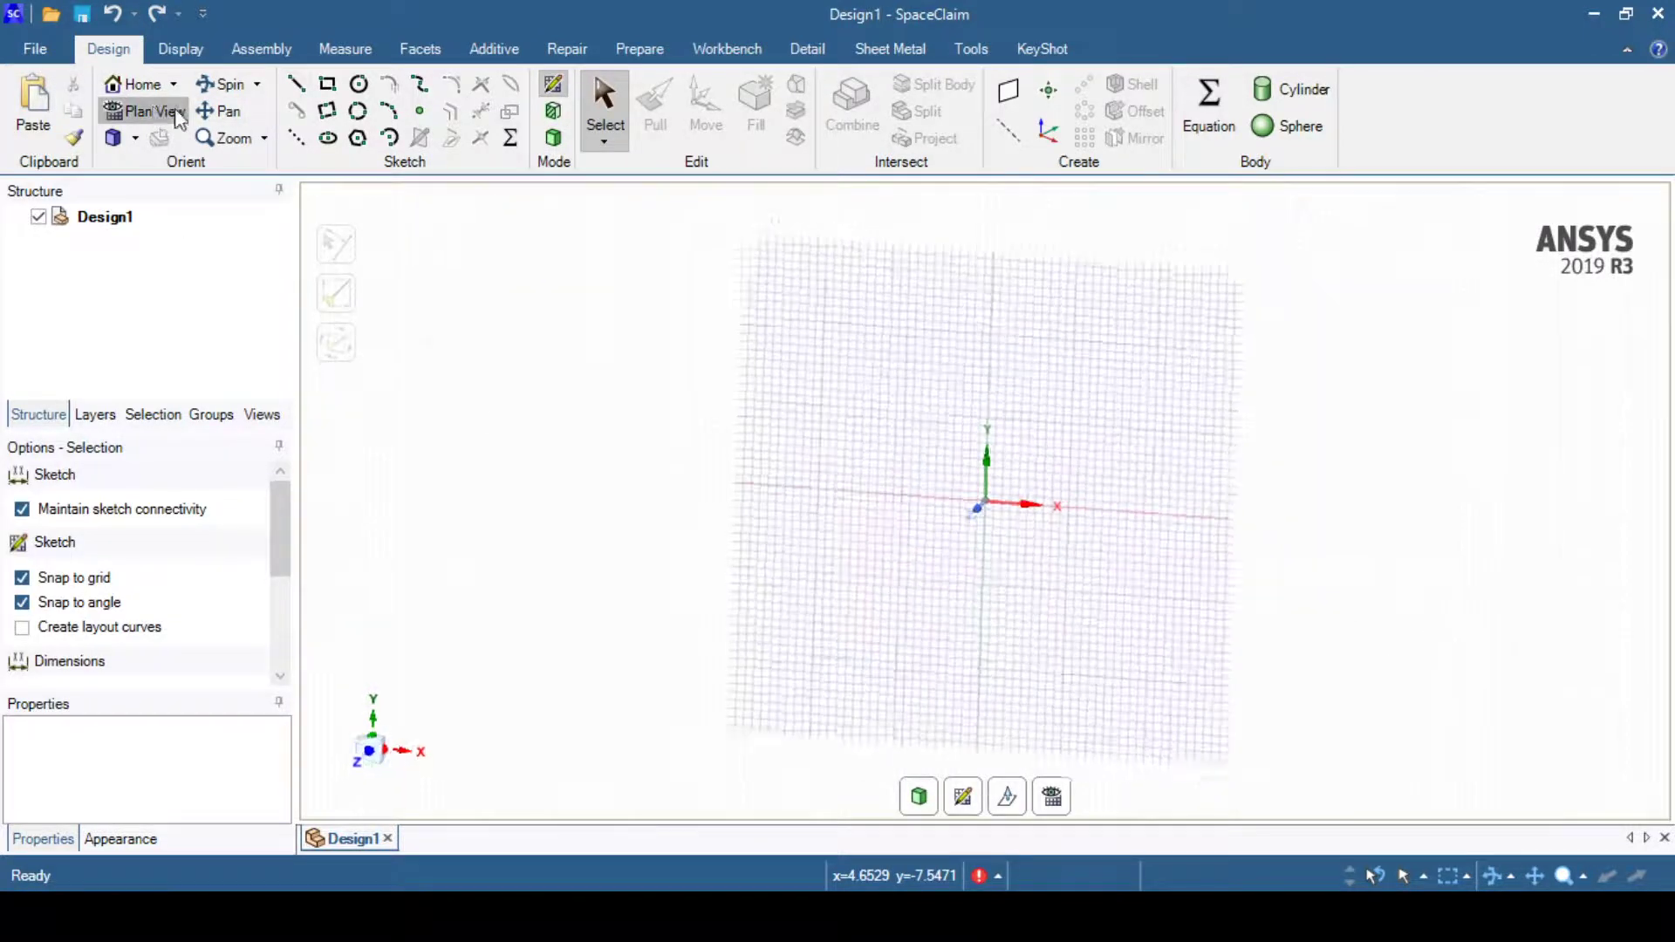
left_click(357, 83)
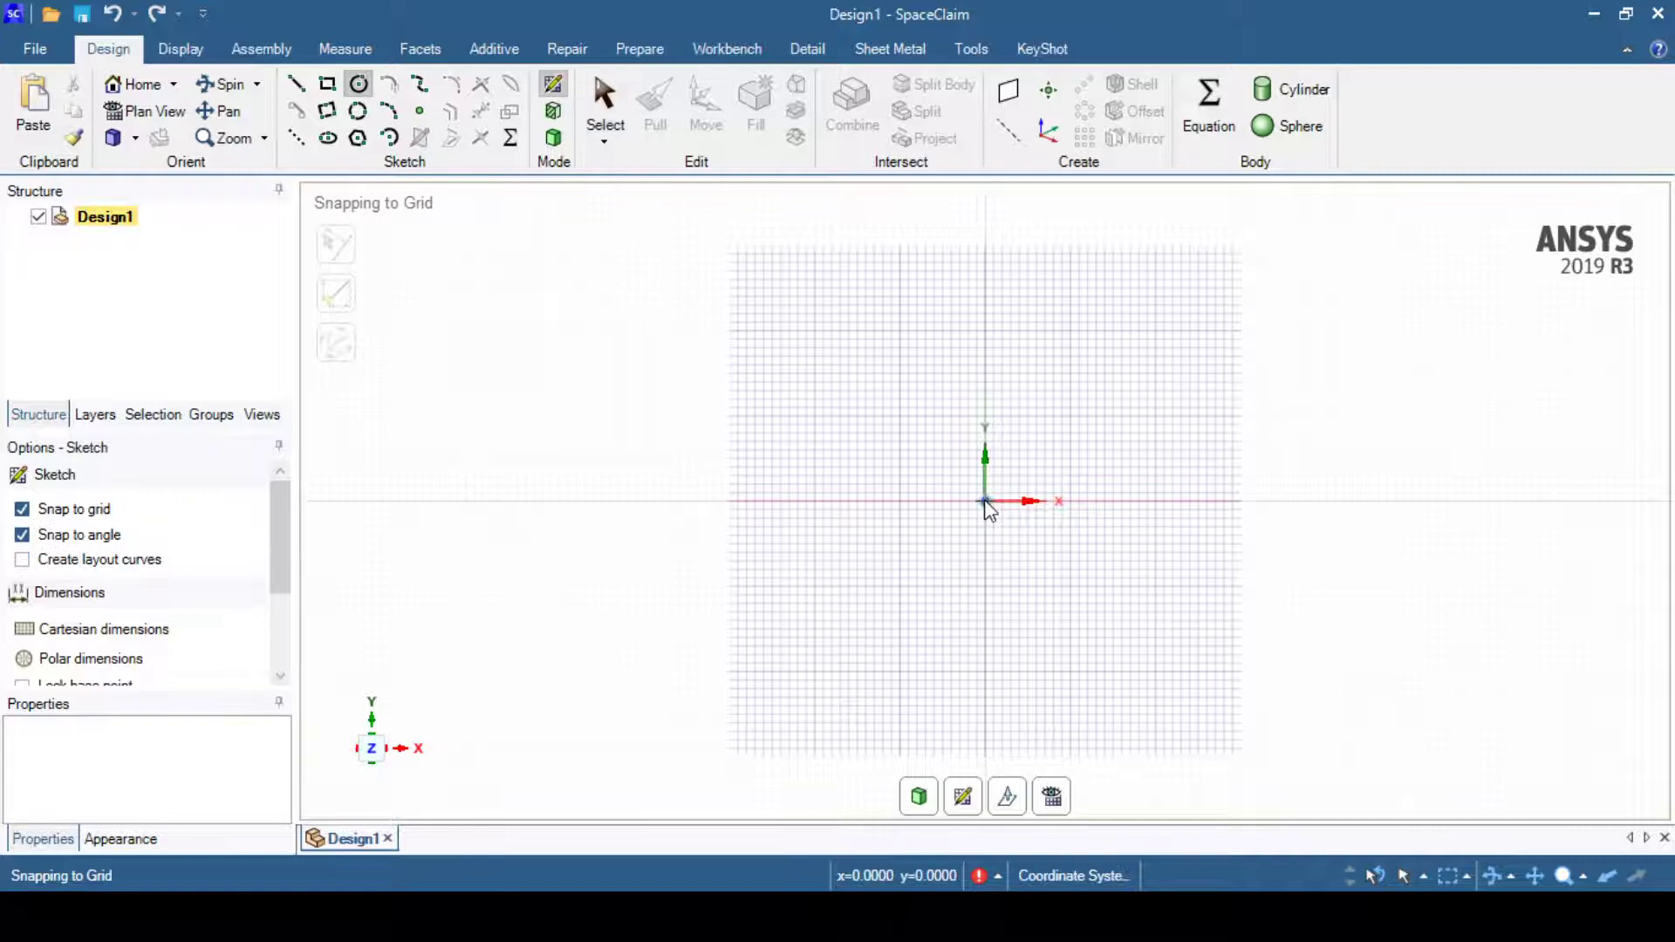
left_click(985, 502)
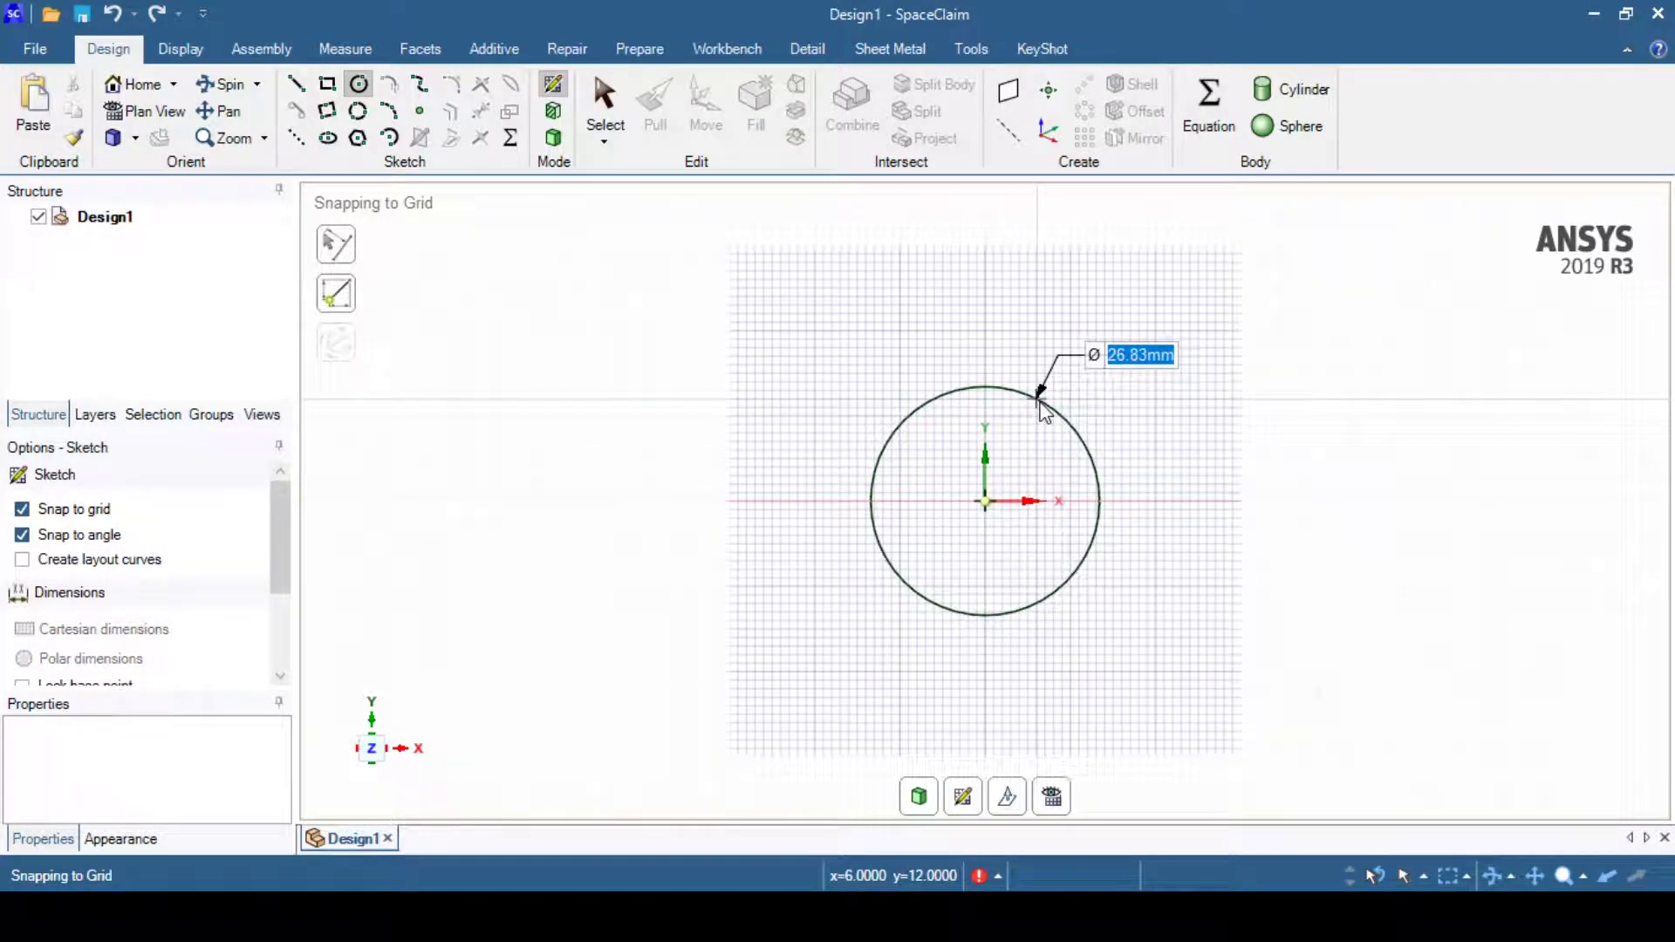
type("20")
key("Return")
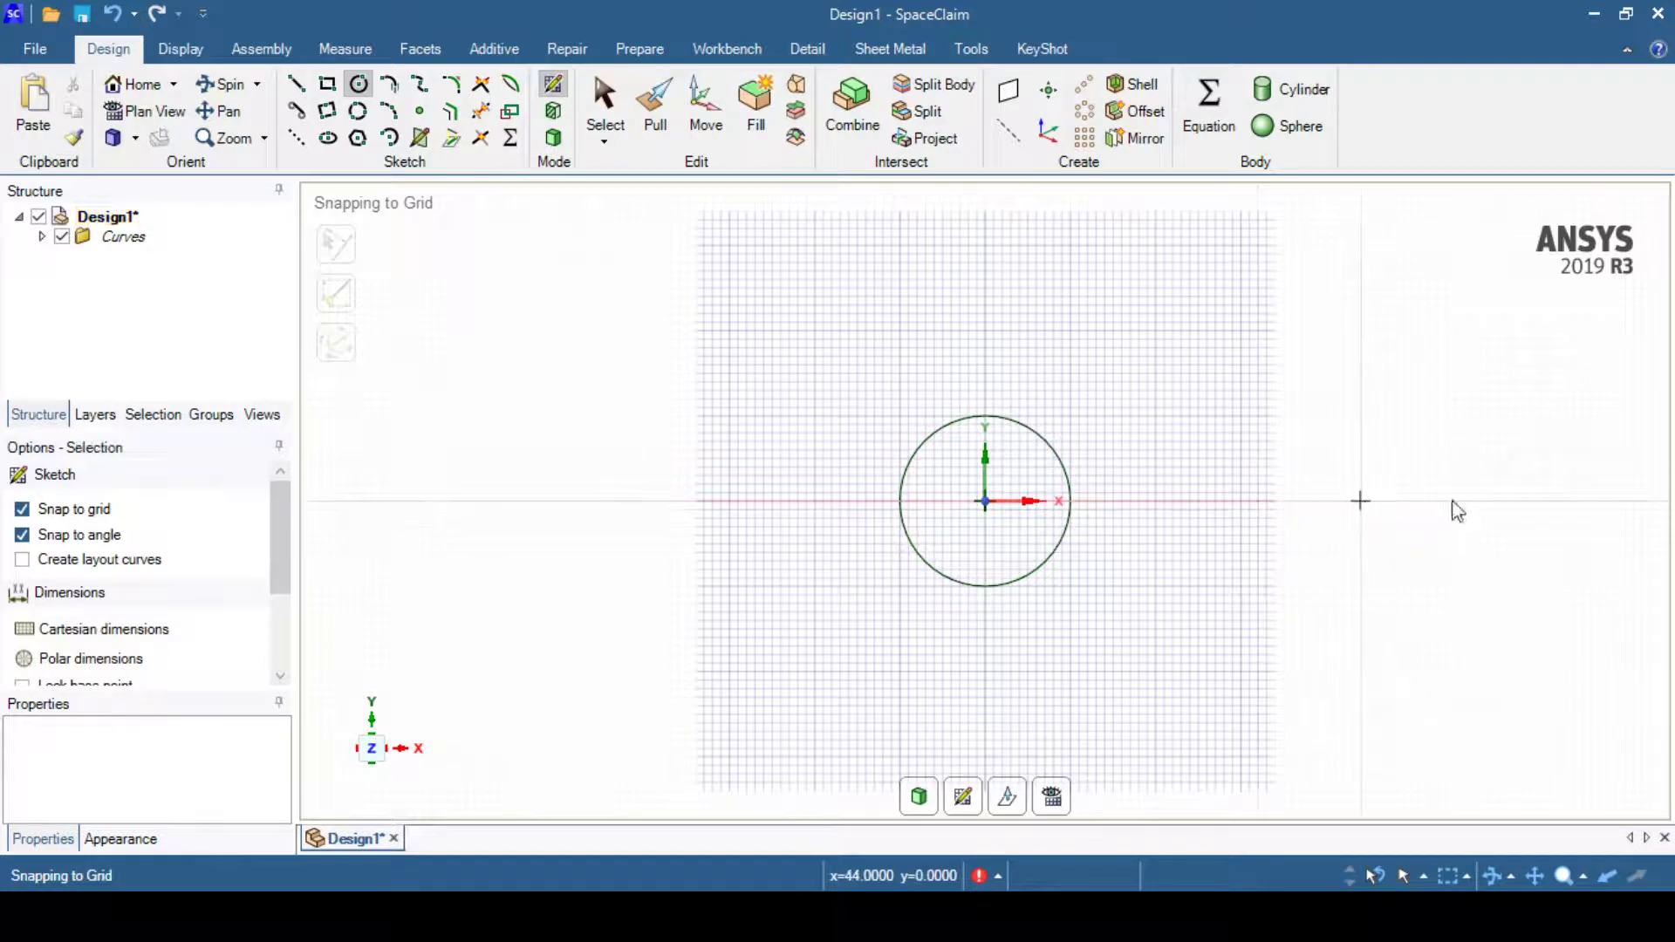
key("Escape")
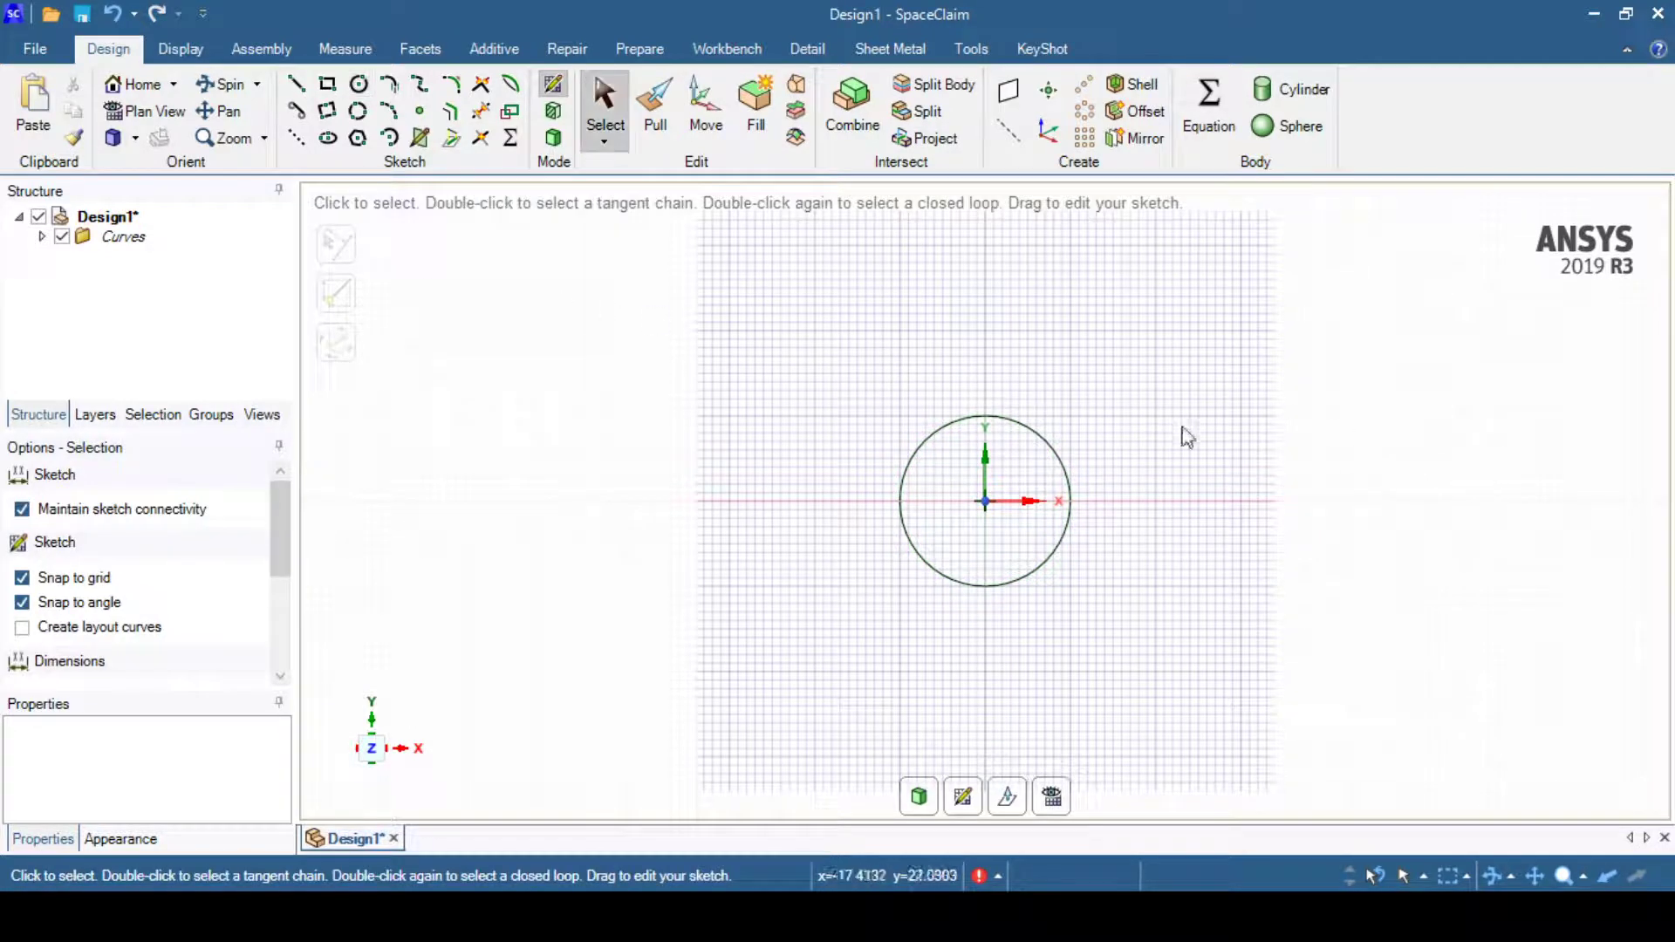
middle_click_drag(1444, 404, 1381, 540)
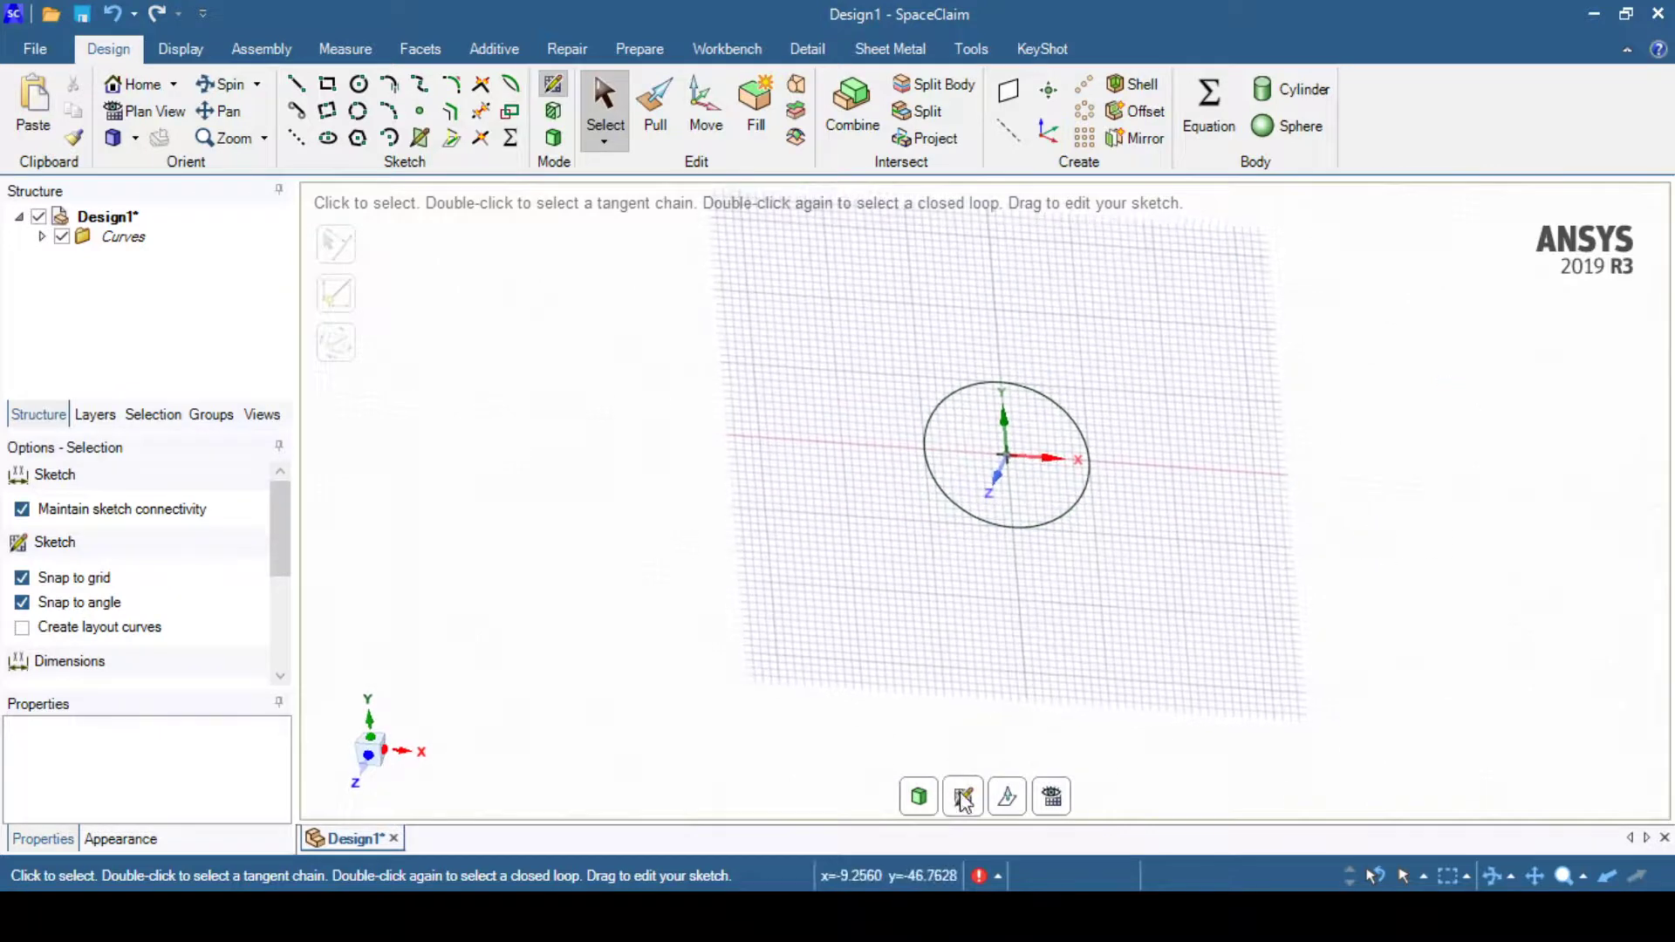
left_click(919, 796)
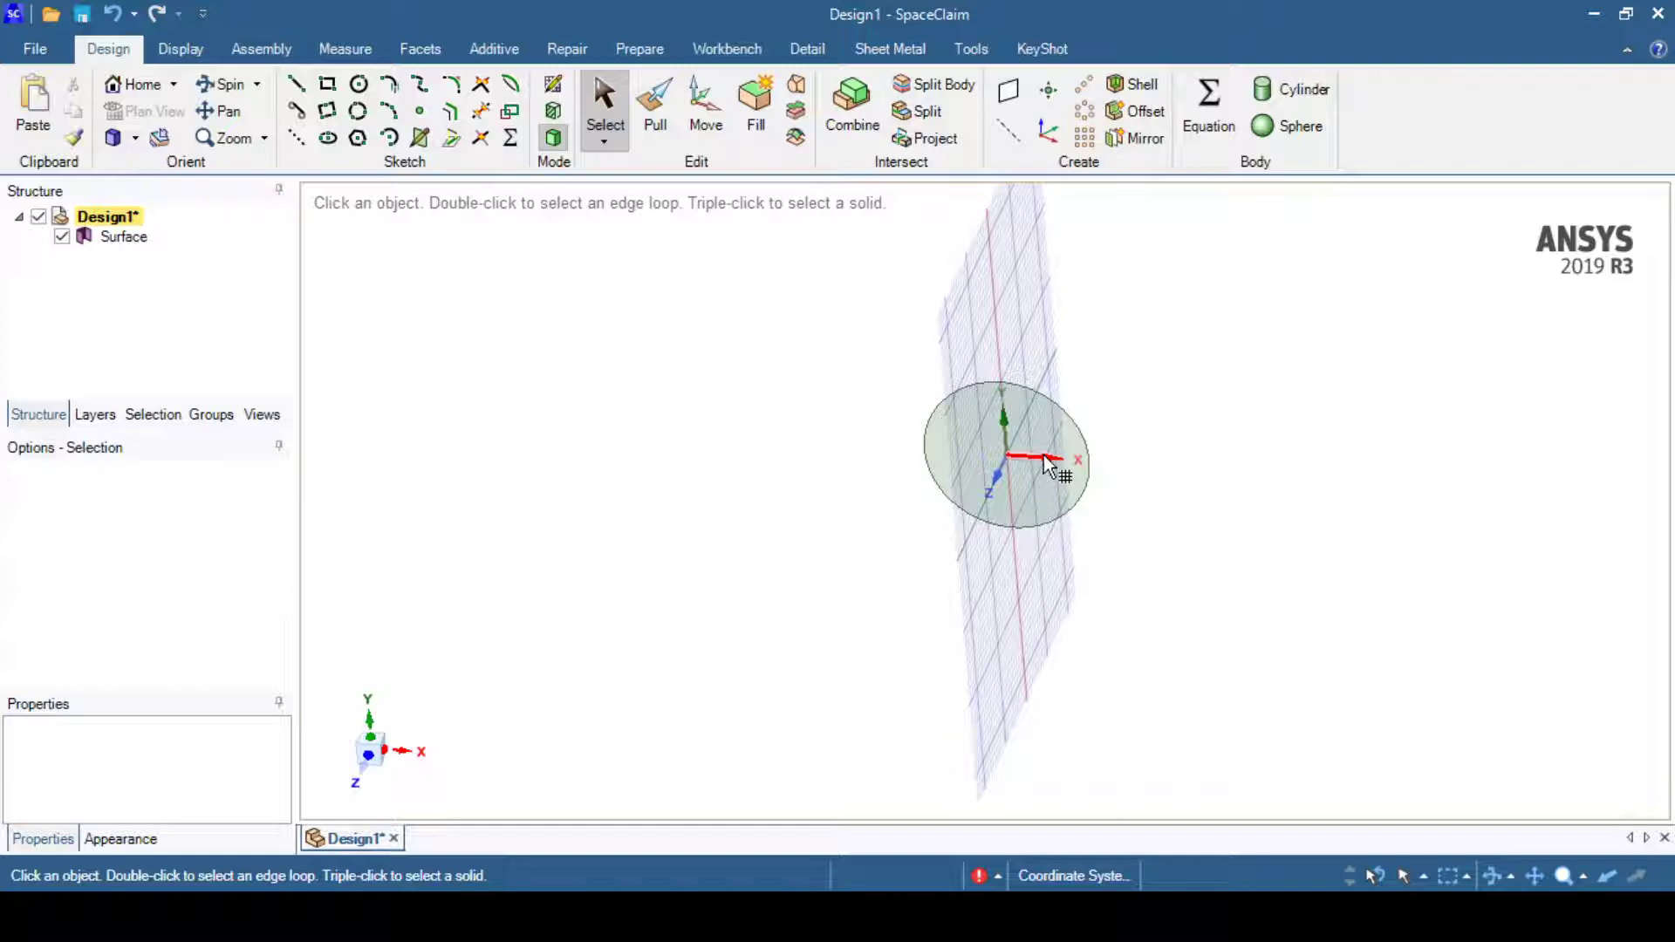
left_click(1047, 465)
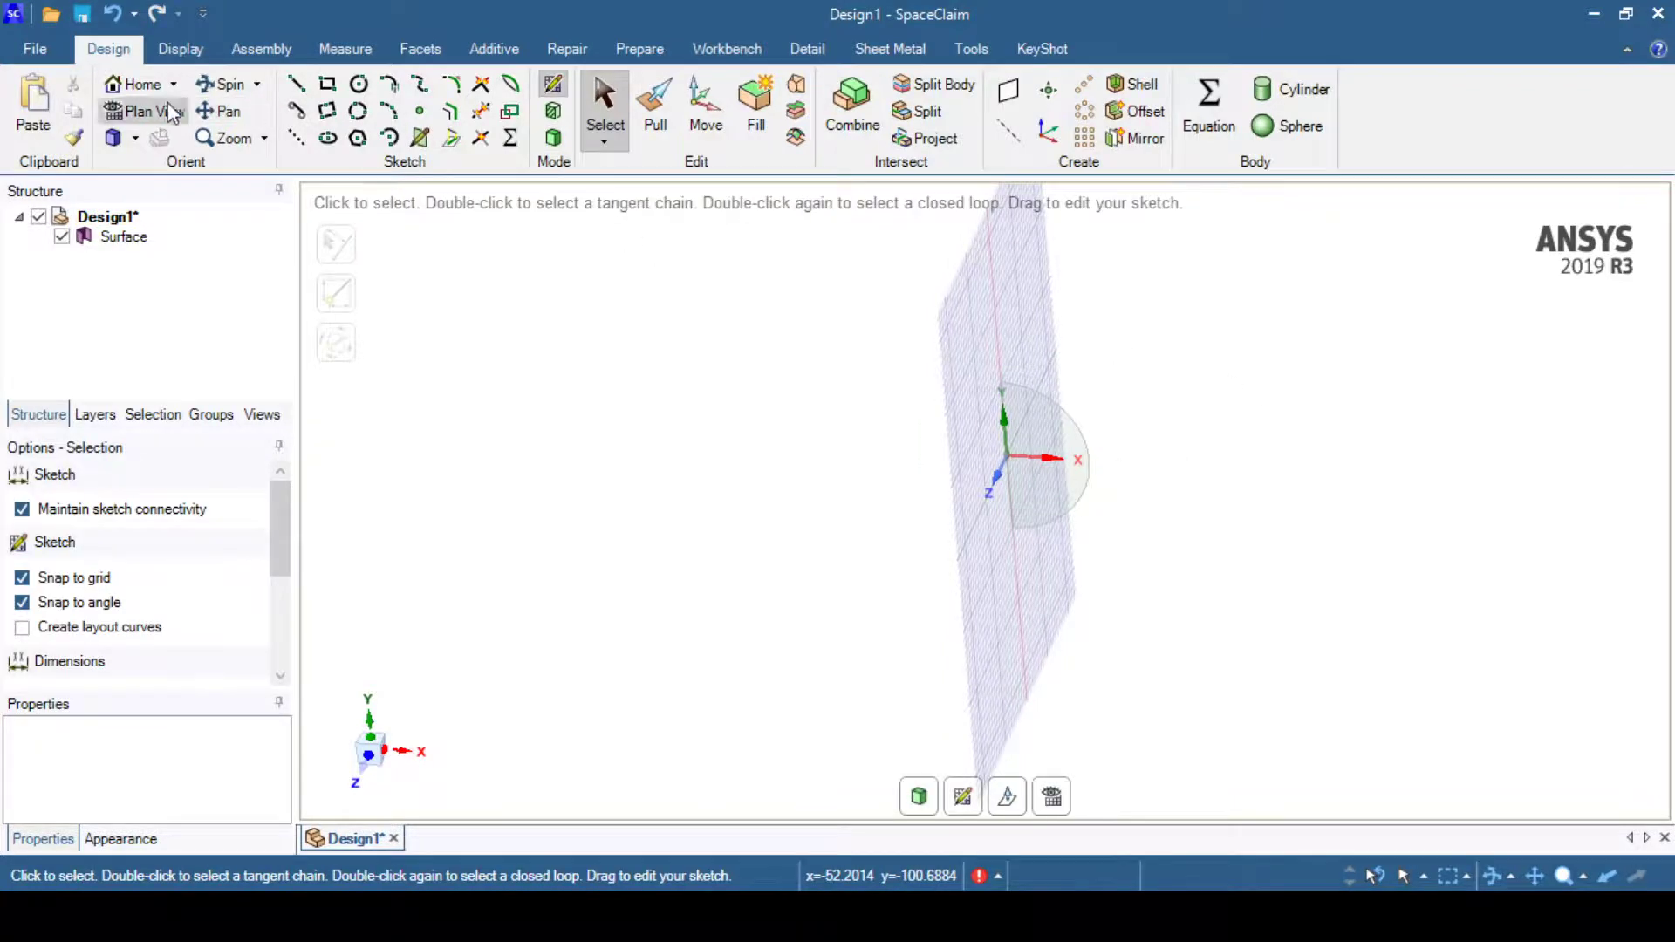
Draw an S-shaped spline from the origin through a crest and a dip, ending on the axis about 155 mm out
left_click(144, 111)
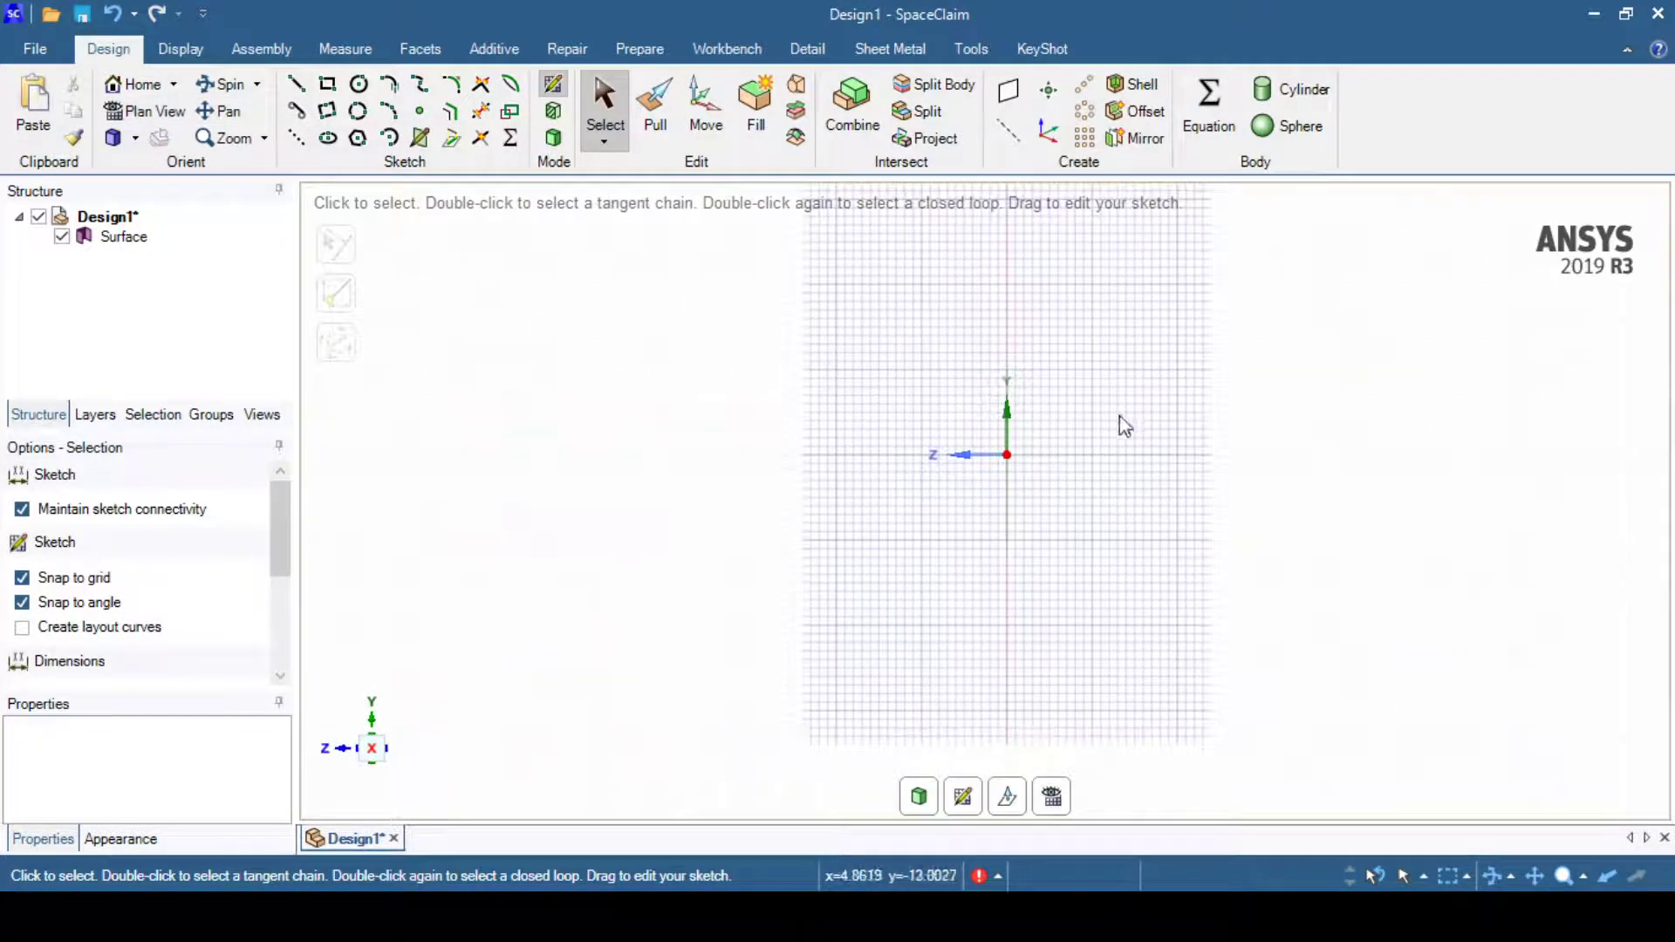
mouse_move(1116, 441)
middle_mouse_down("ctrl")
mouse_move(913, 516)
mouse_move(881, 462)
middle_mouse_up("ctrl")
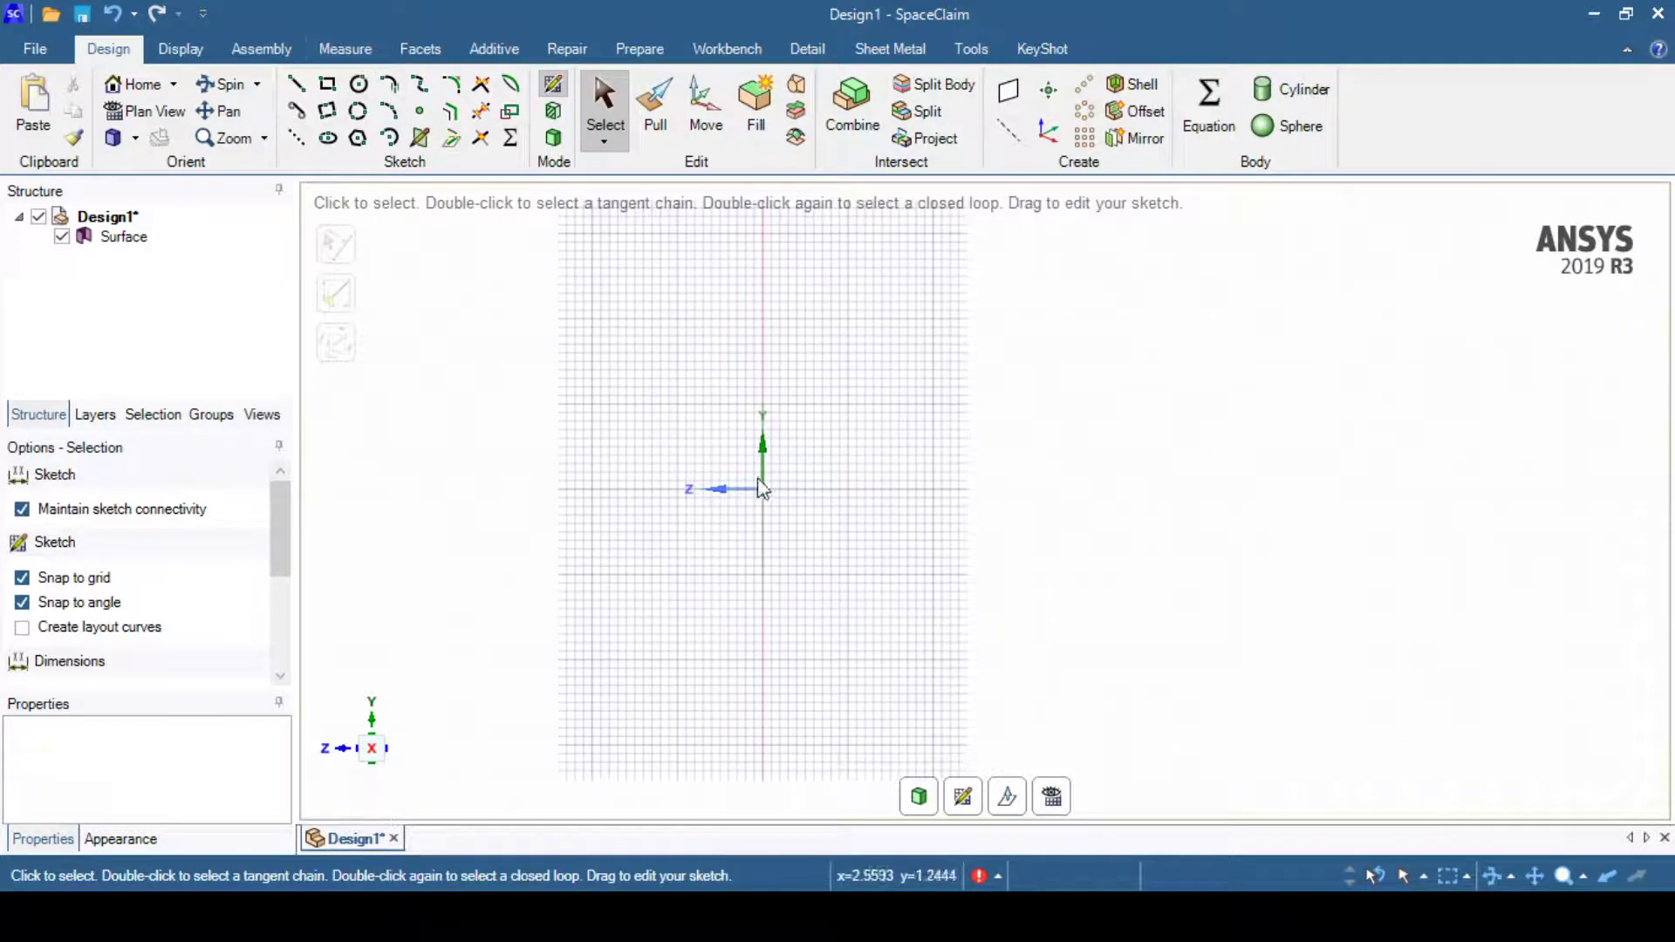
left_click(412, 87)
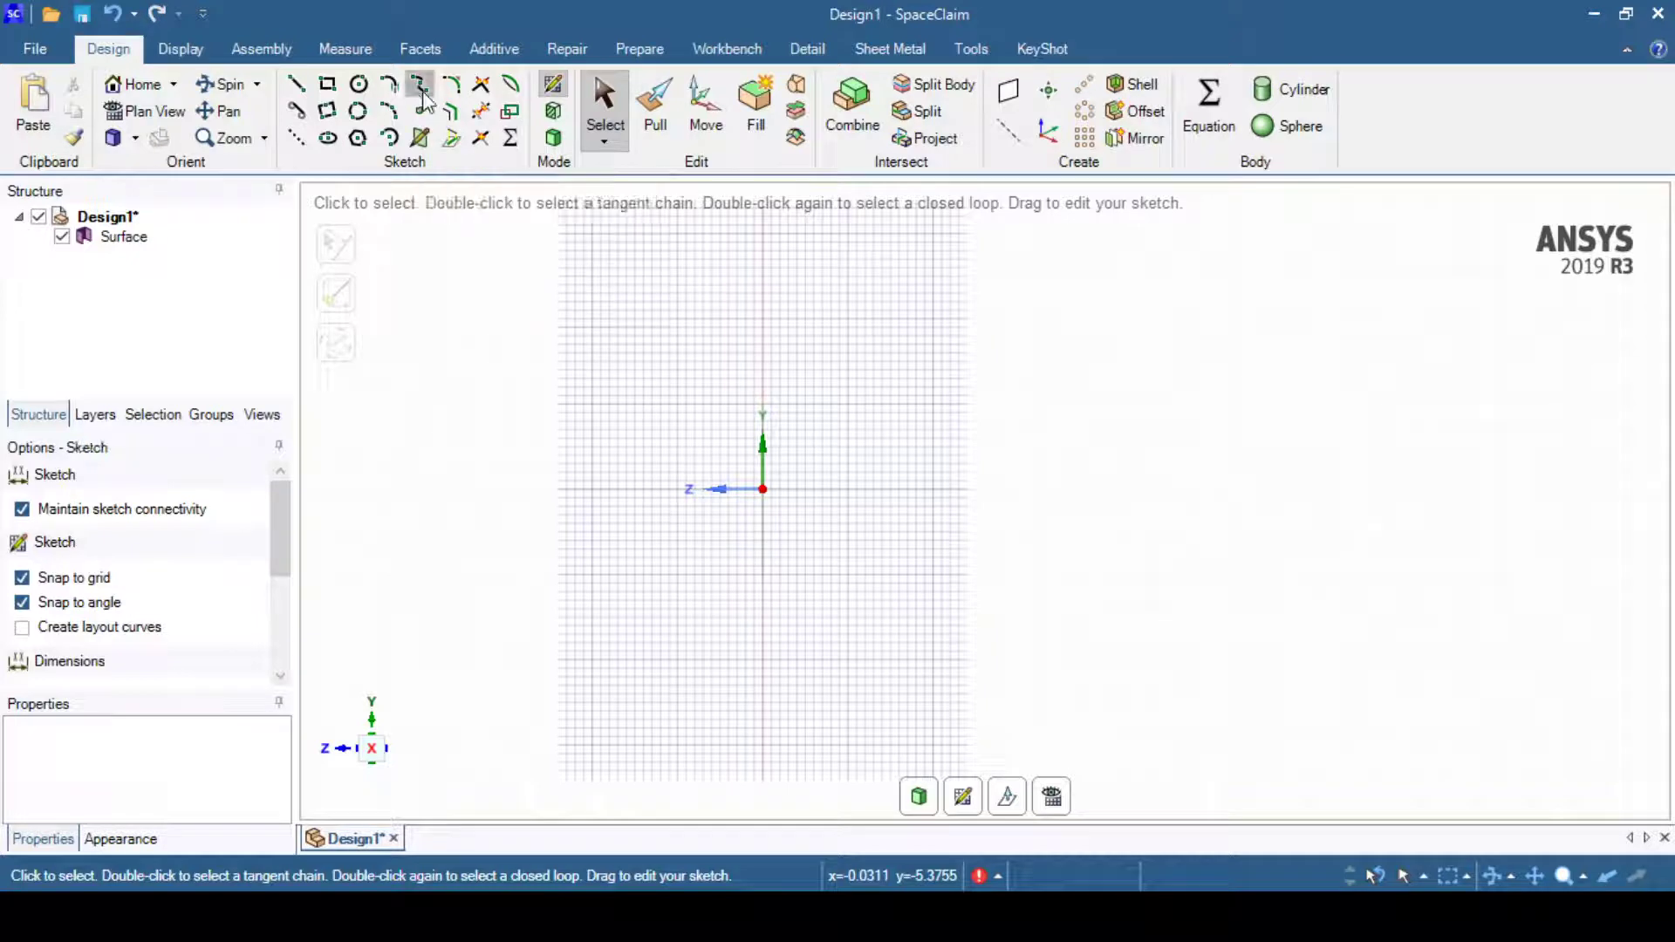
left_click(764, 489)
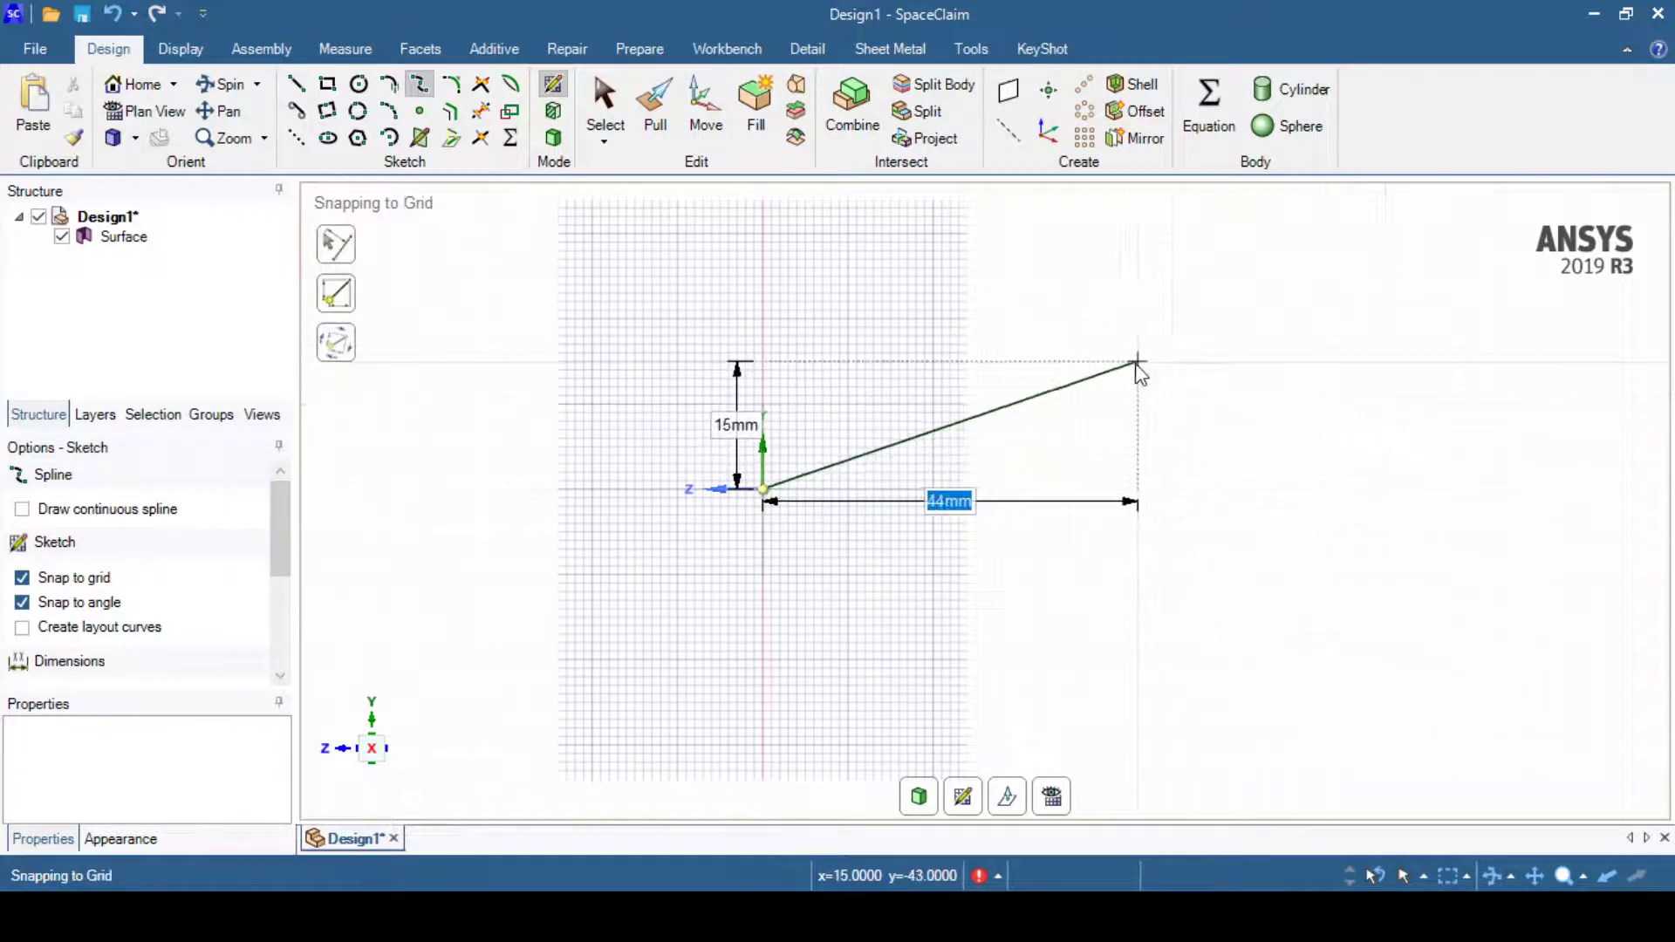
left_click(1192, 354)
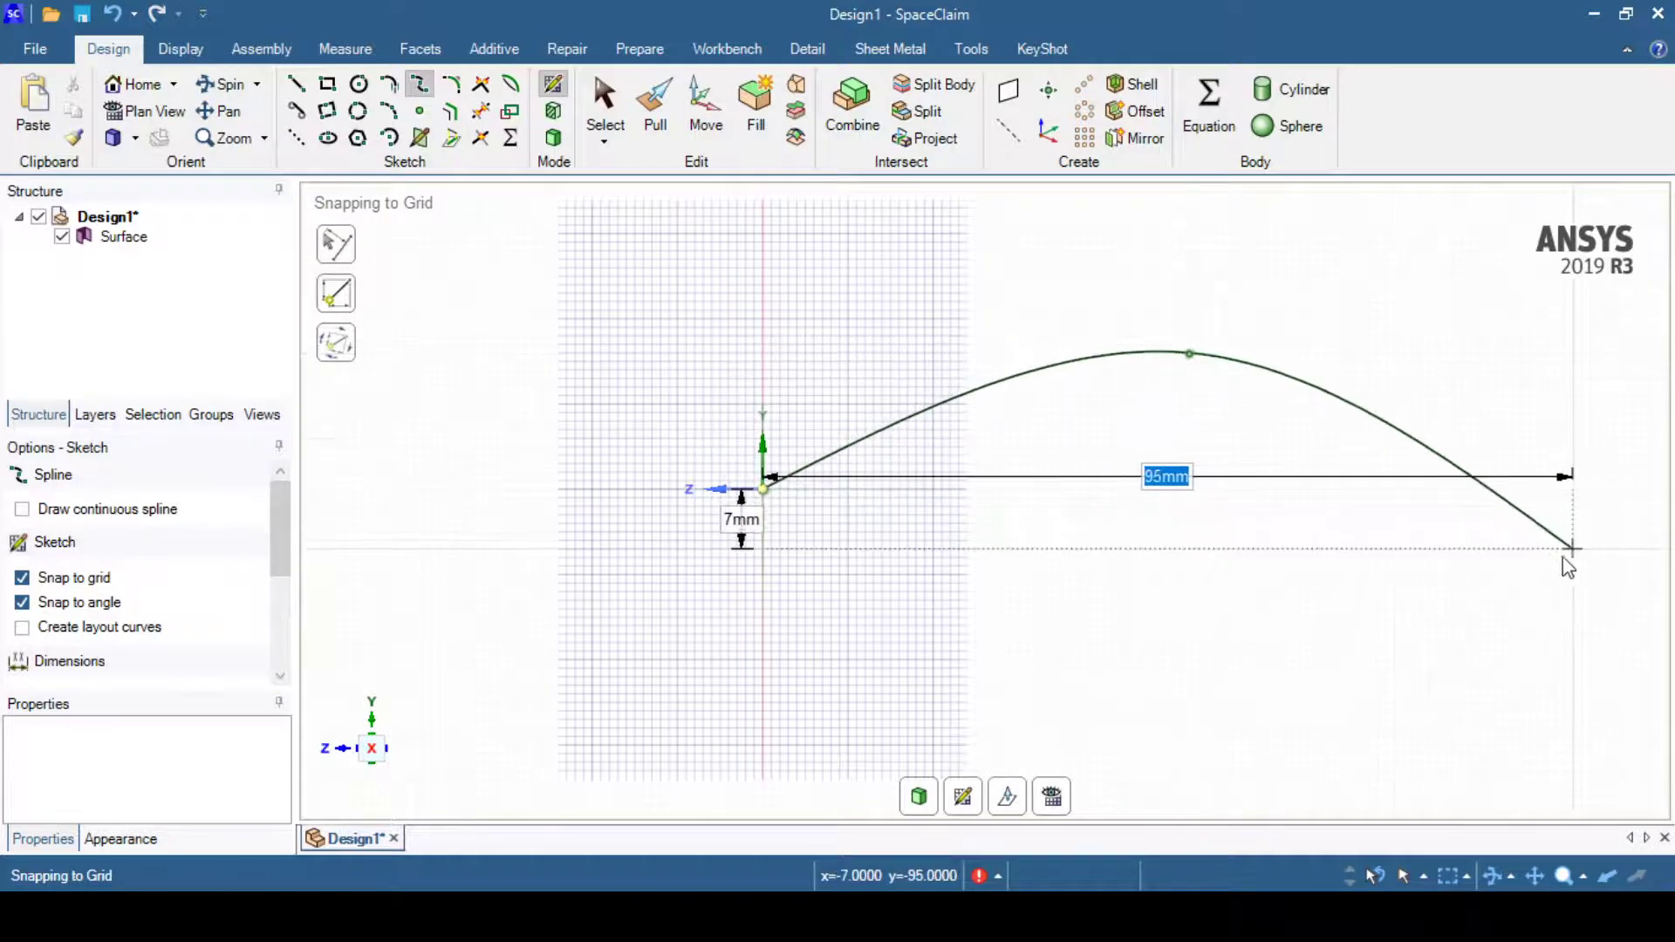
mouse_move(1526, 572)
middle_mouse_down("shift")
mouse_move(1161, 547)
mouse_move(990, 591)
middle_mouse_up("shift")
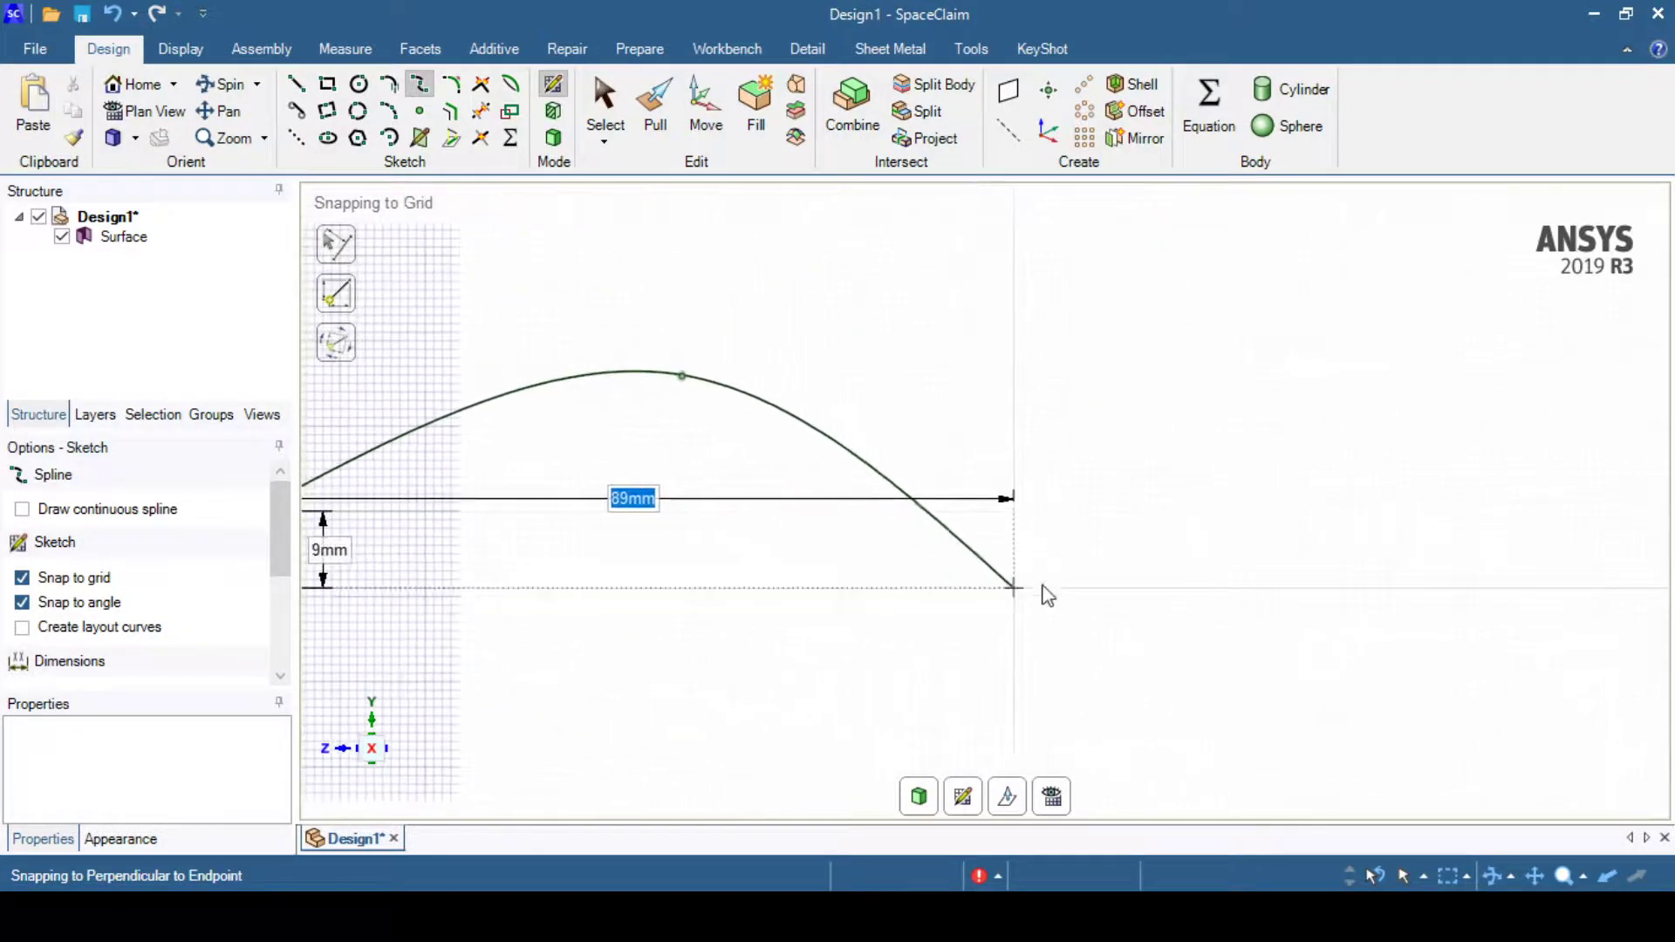
left_click(1203, 630)
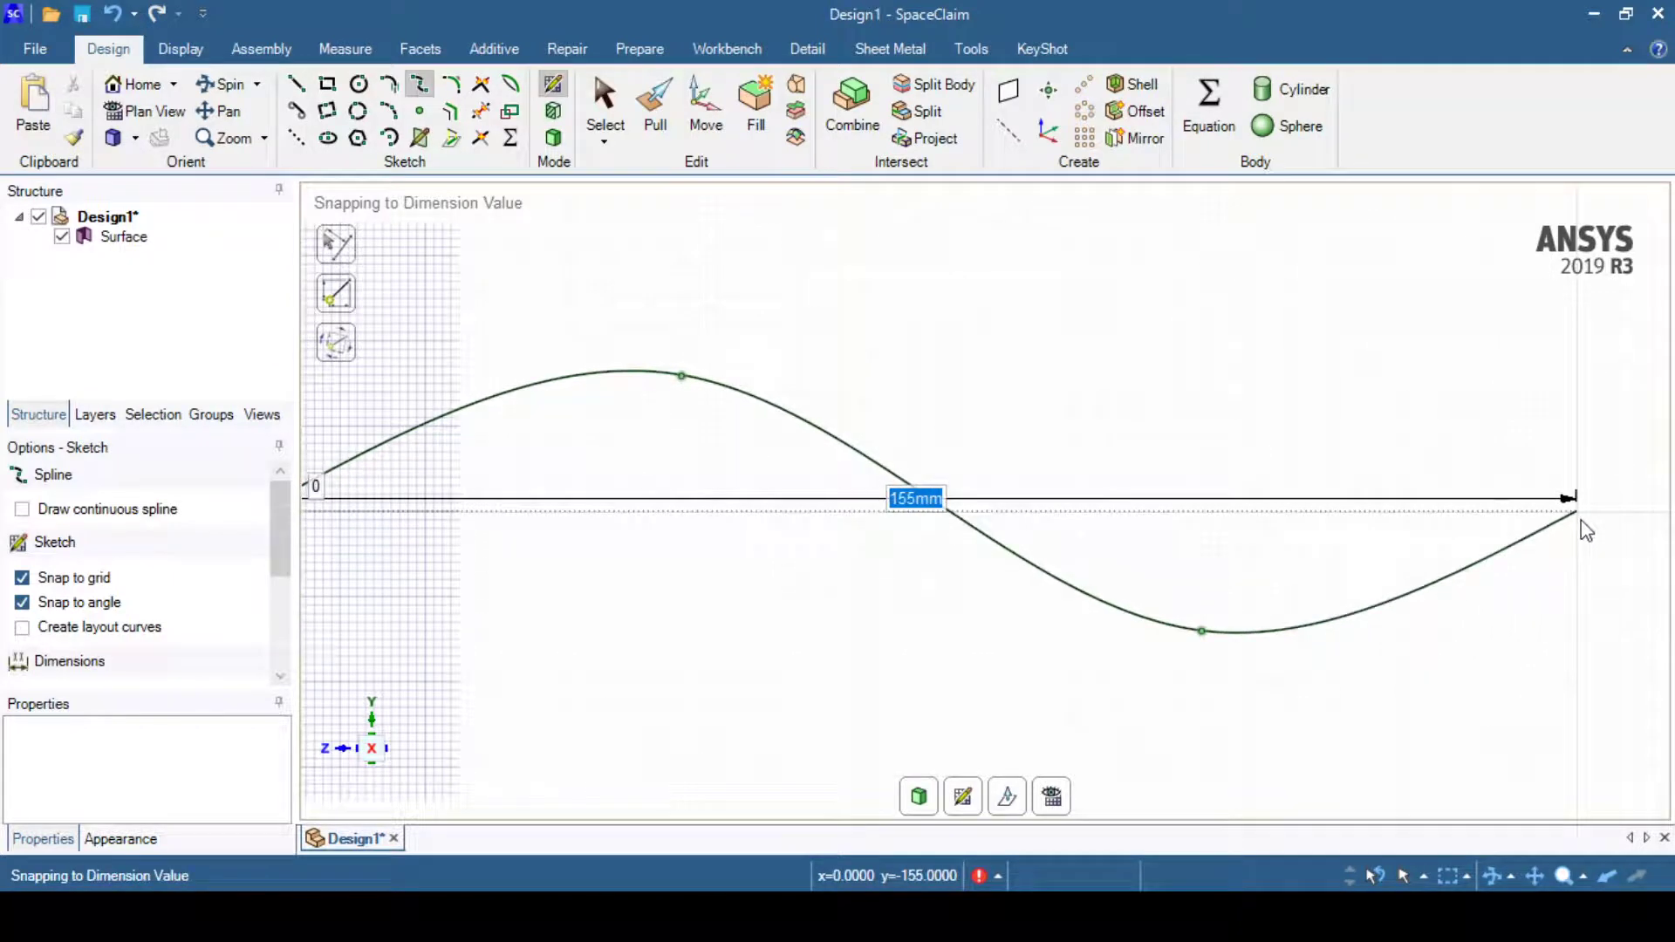
left_click(1578, 512)
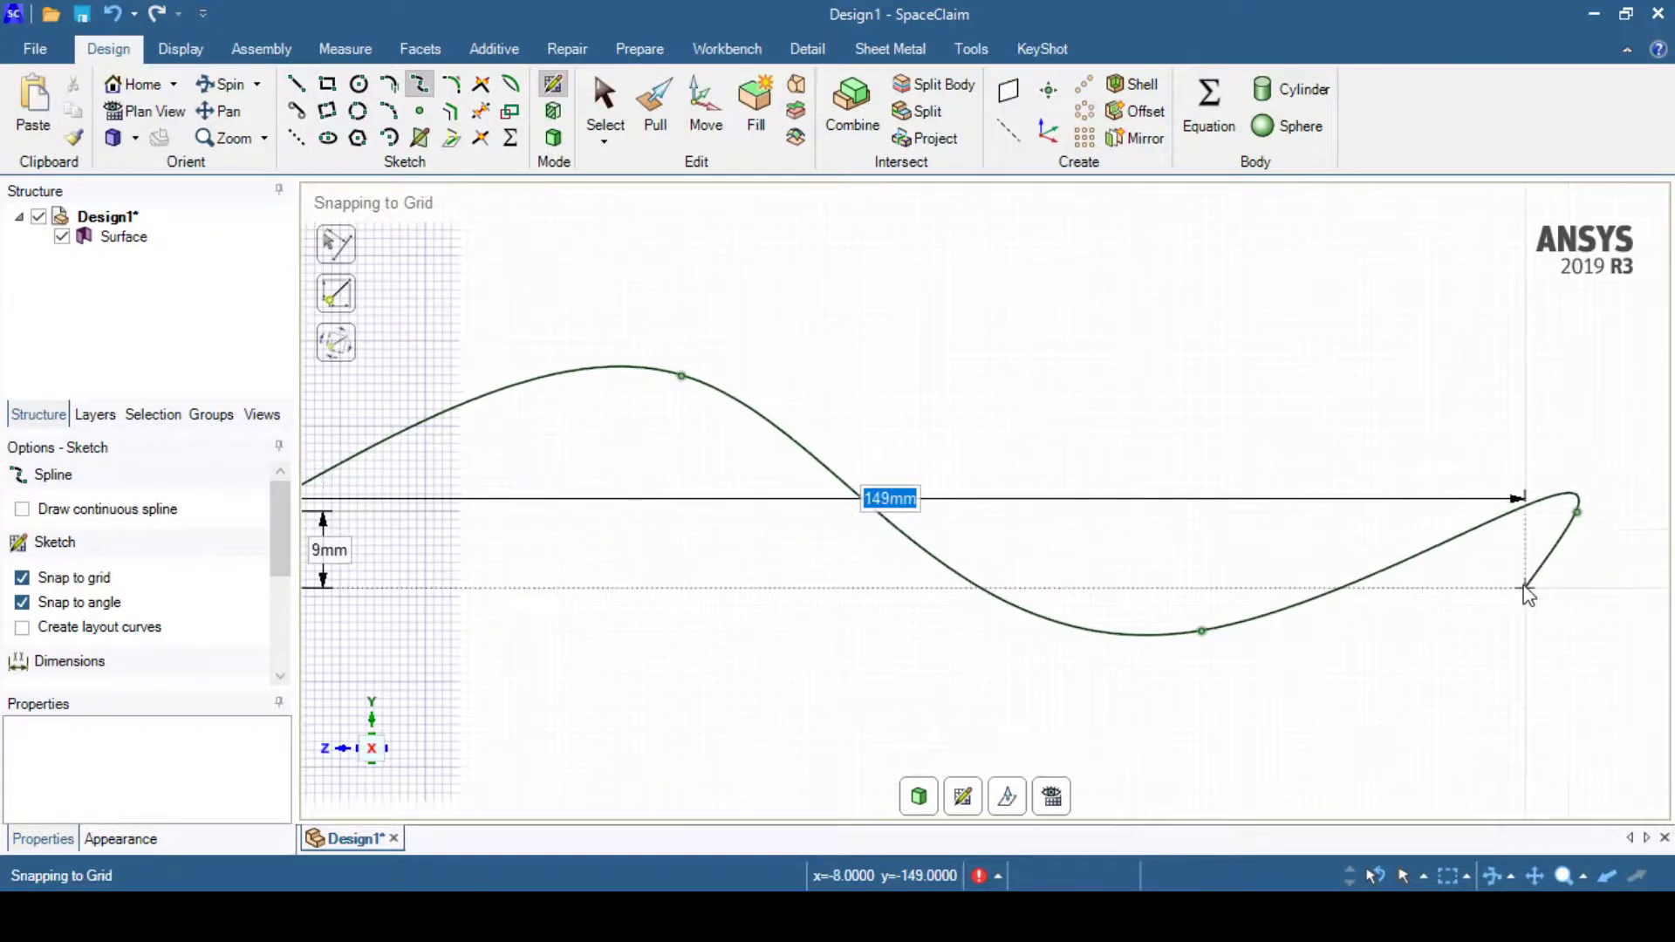
left_click(1578, 515)
scroll(1578, 523, "down", 1)
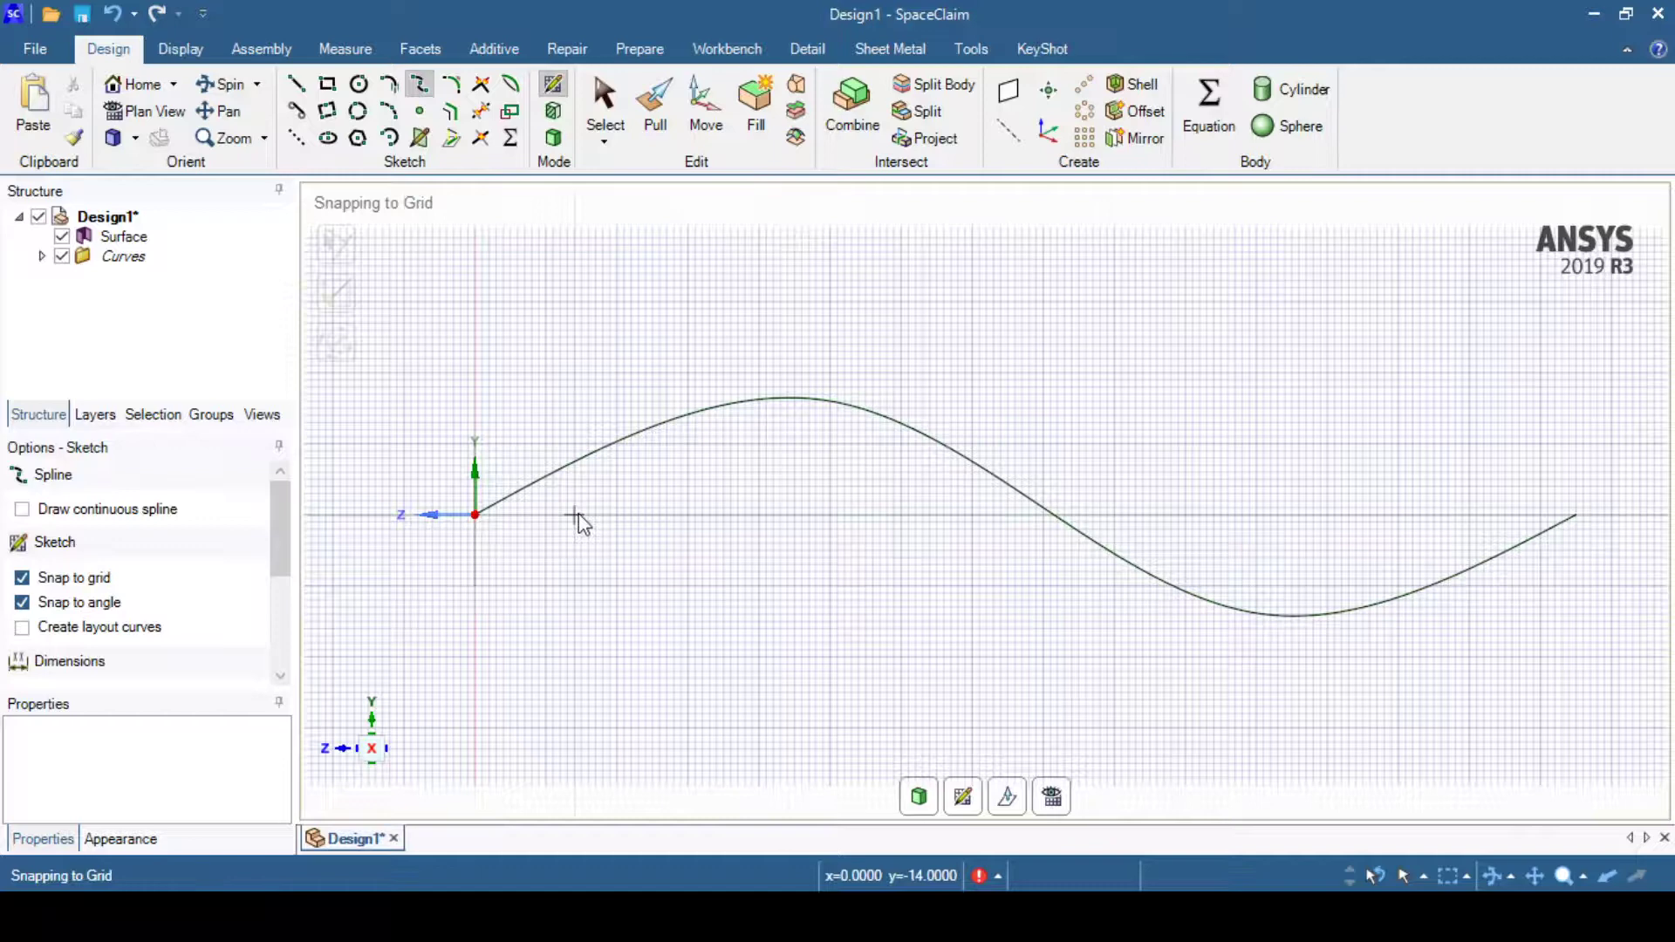
key("Escape")
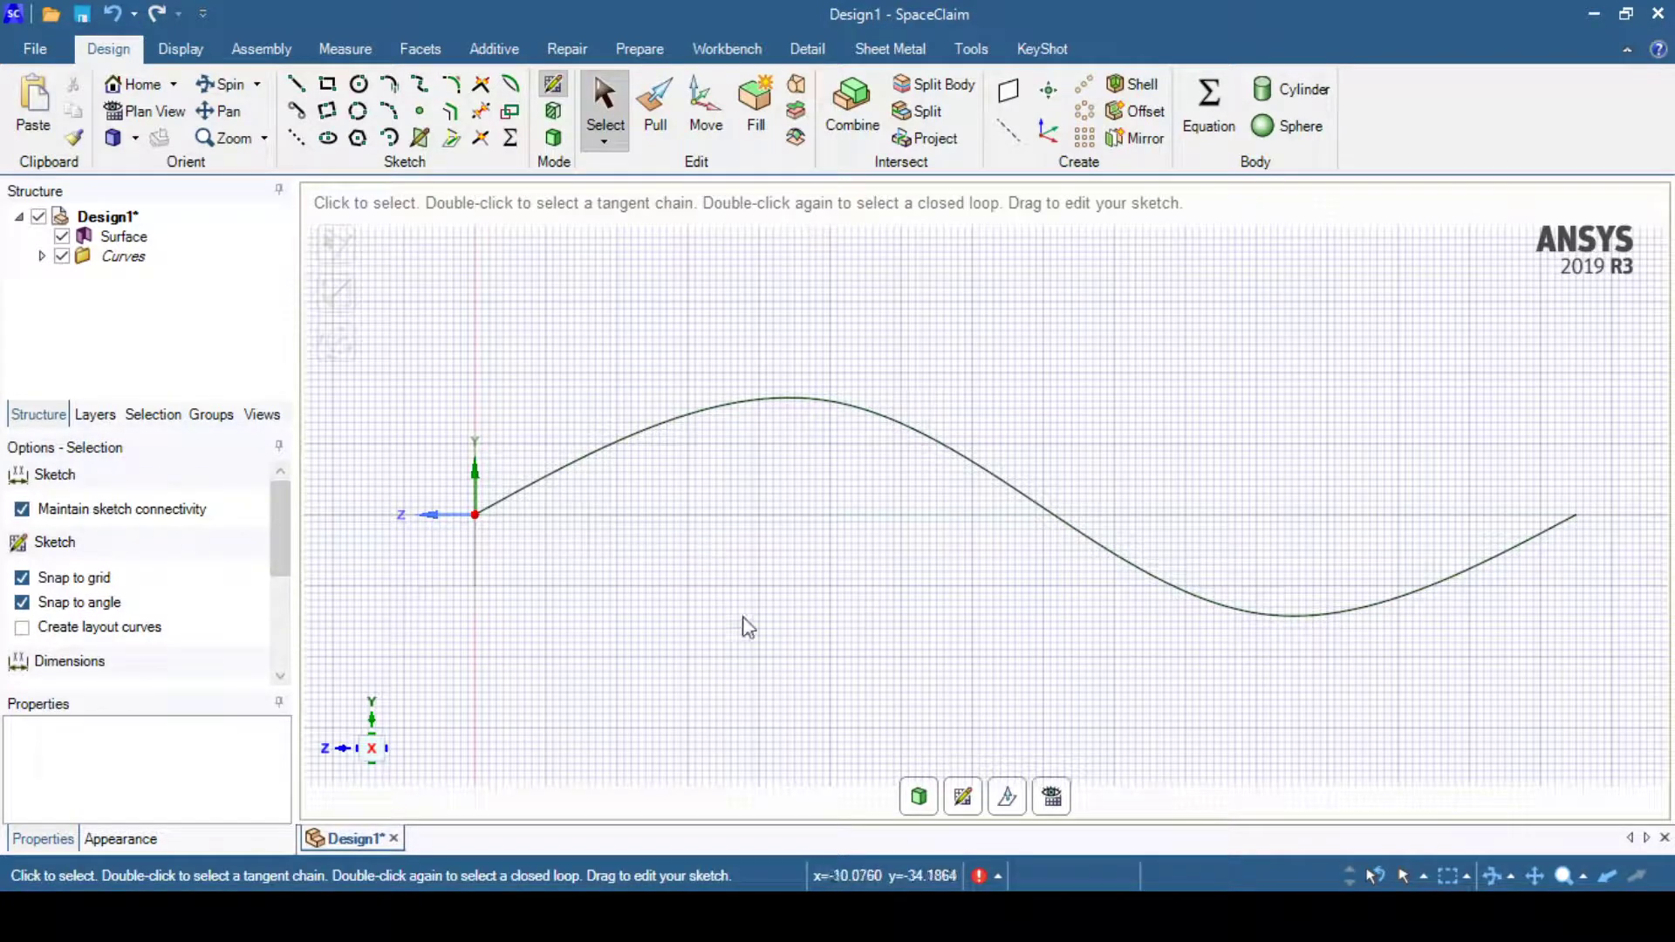
With Pull's Sweep guide, sweep the circular face along the whole S-spline using Full Pull
left_click(918, 796)
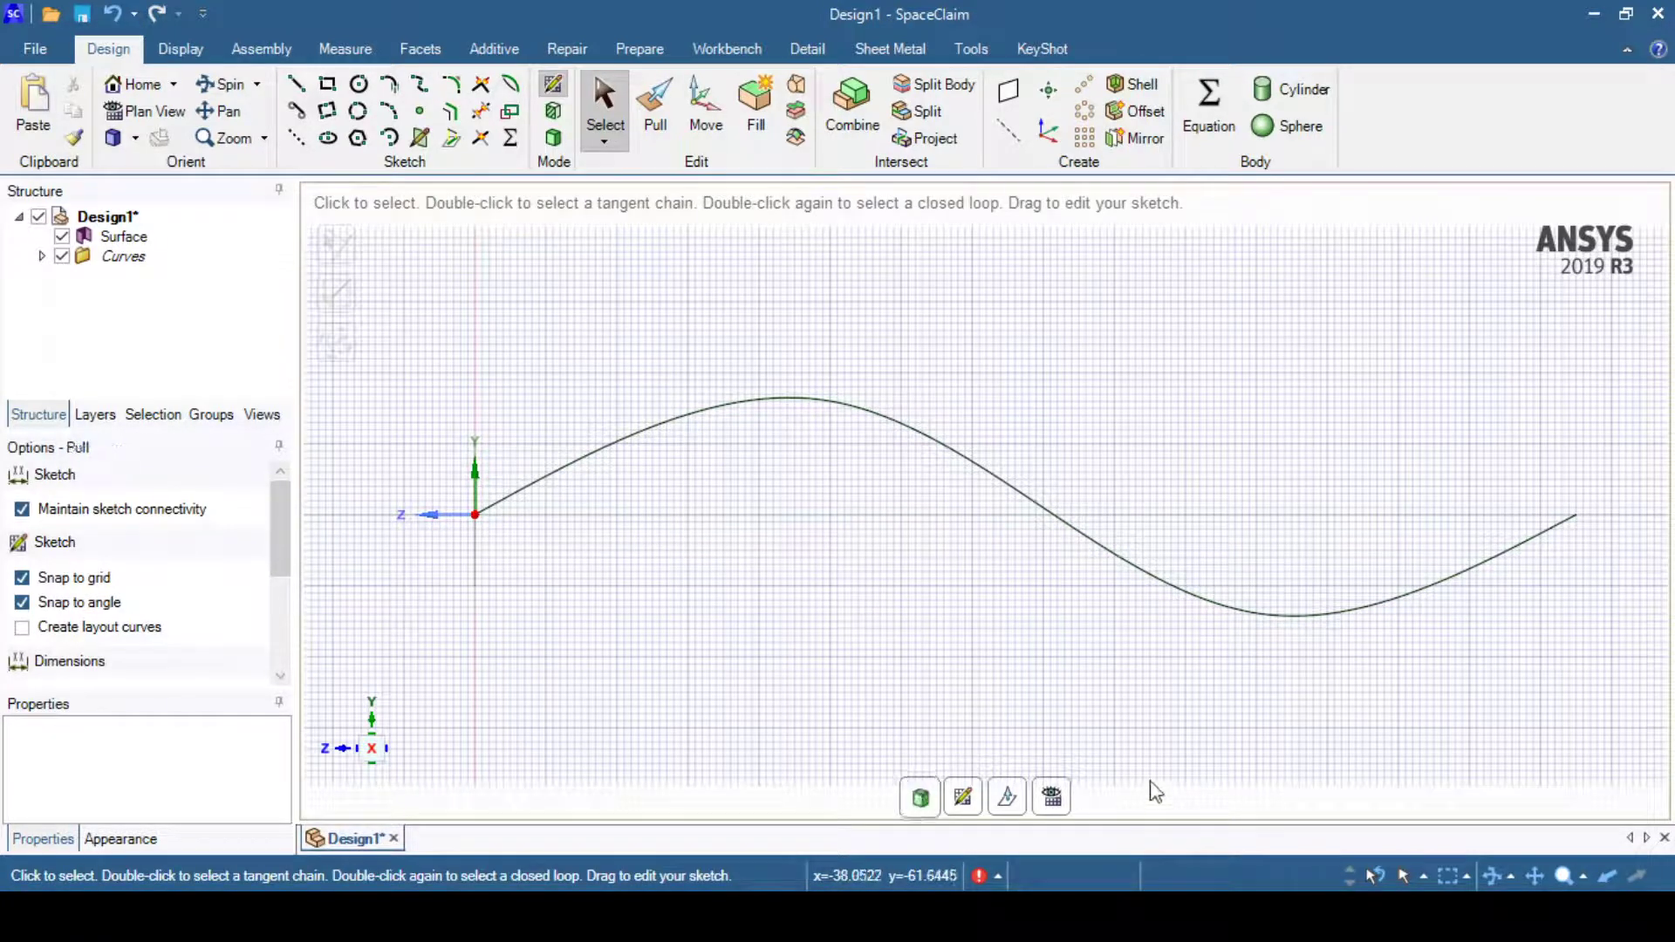
left_click(911, 796)
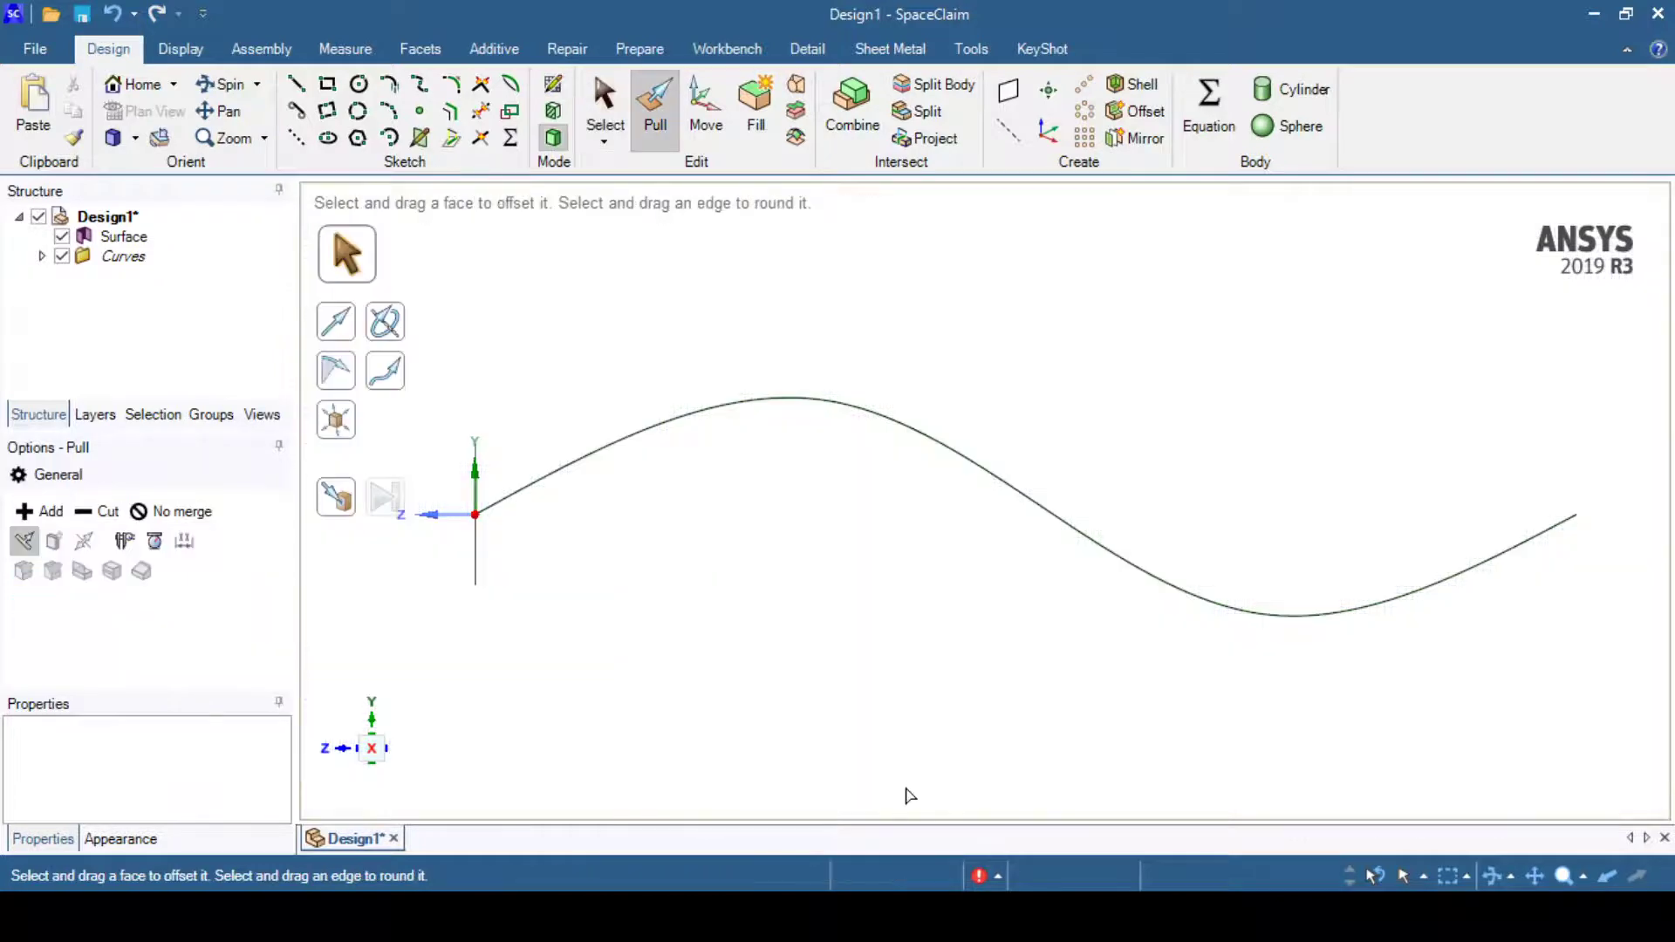
middle_click_drag(721, 625, 680, 628)
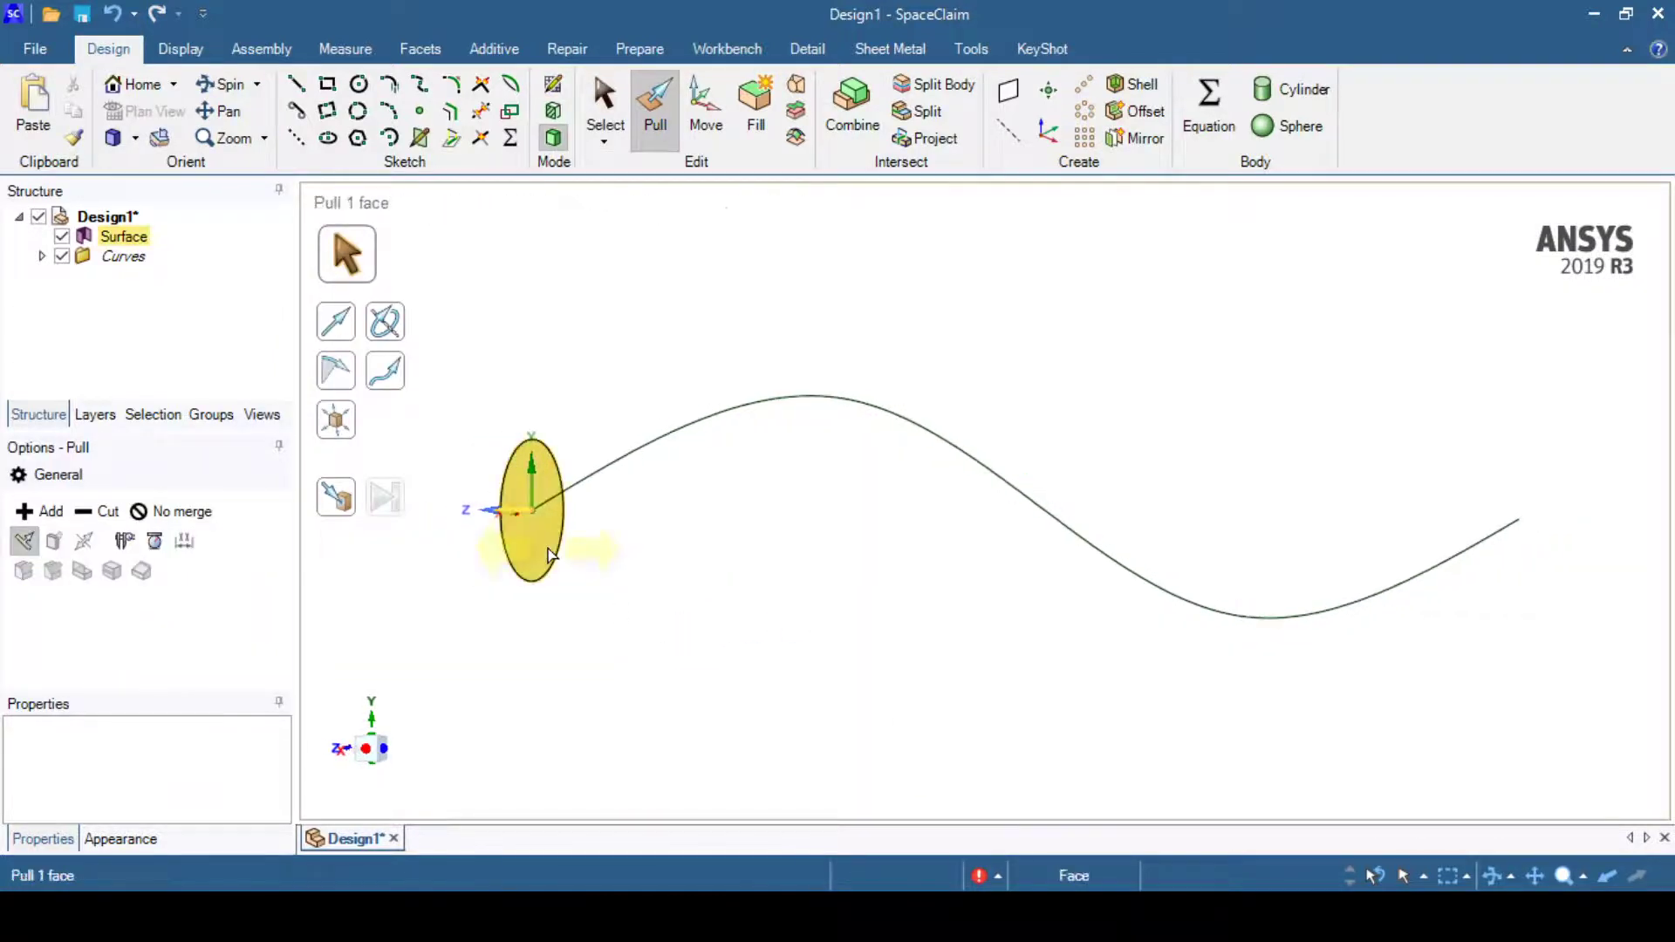
left_click(647, 457)
left_click(728, 475)
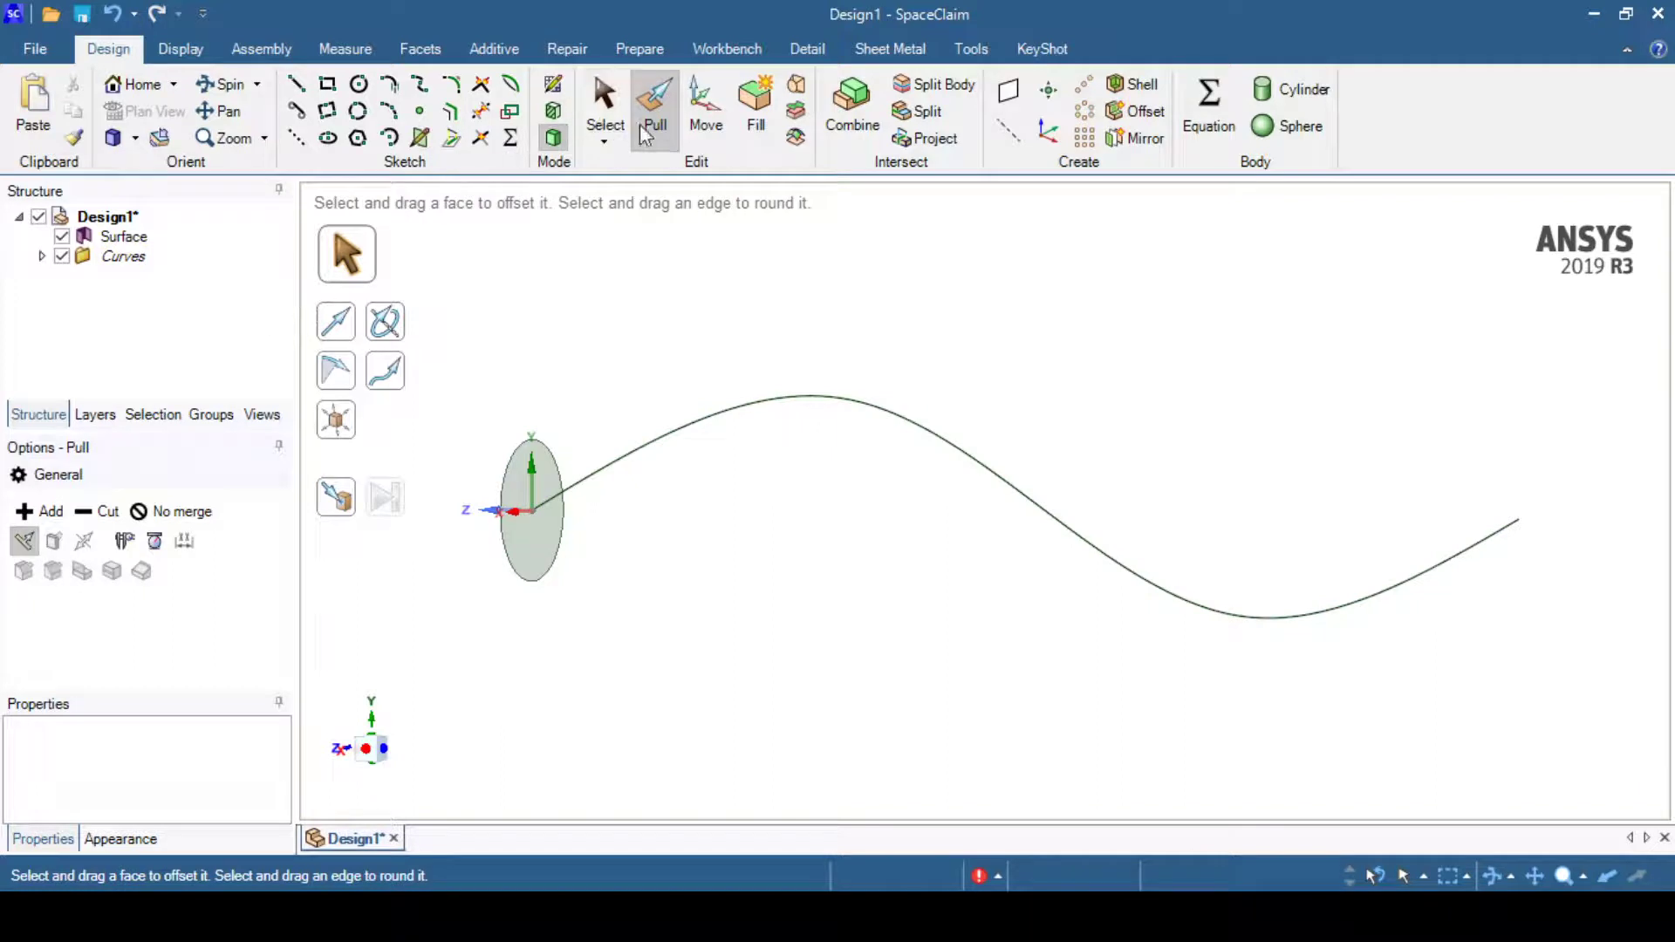
left_click(538, 569)
left_click(539, 489)
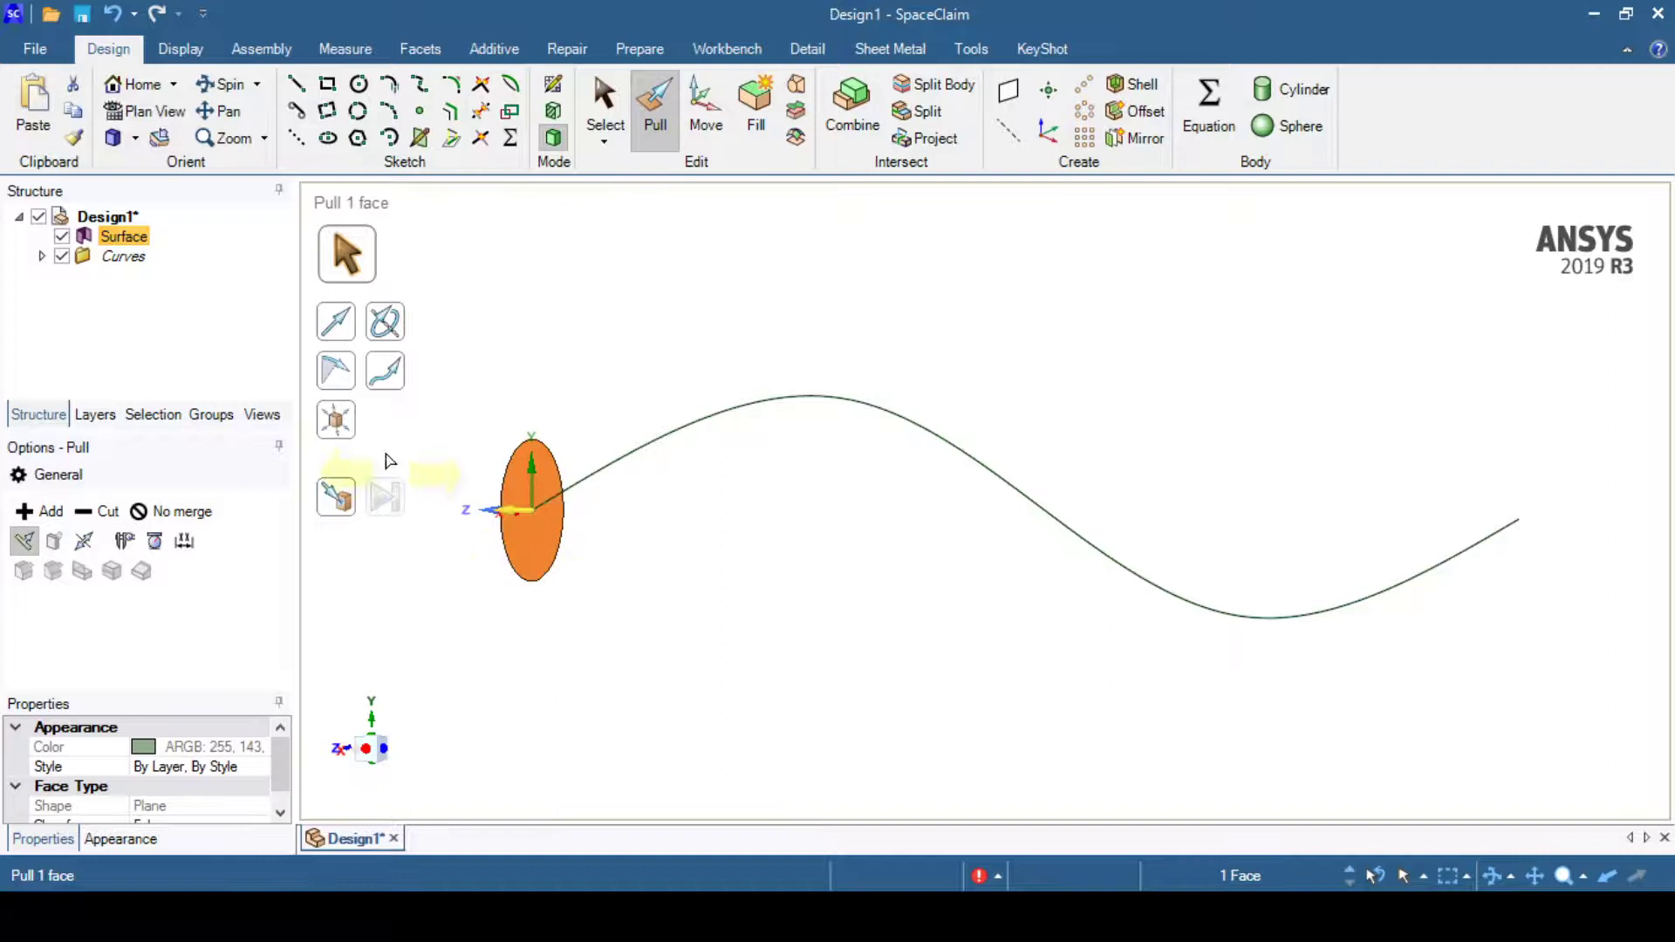
left_click(389, 377)
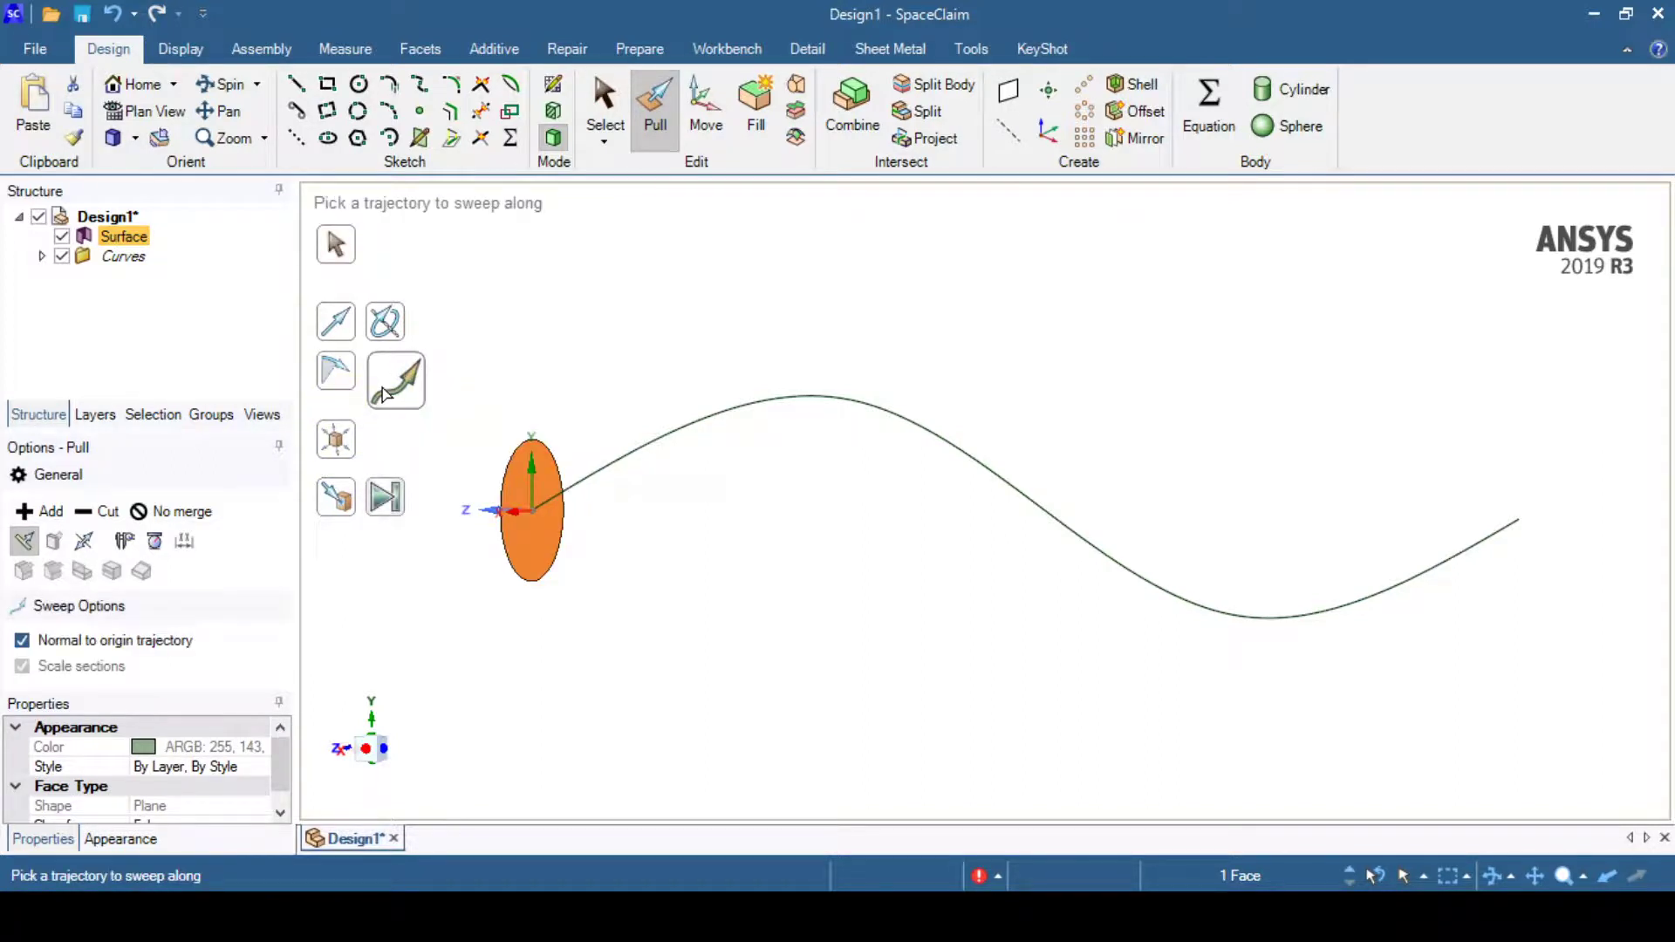
left_click(663, 443)
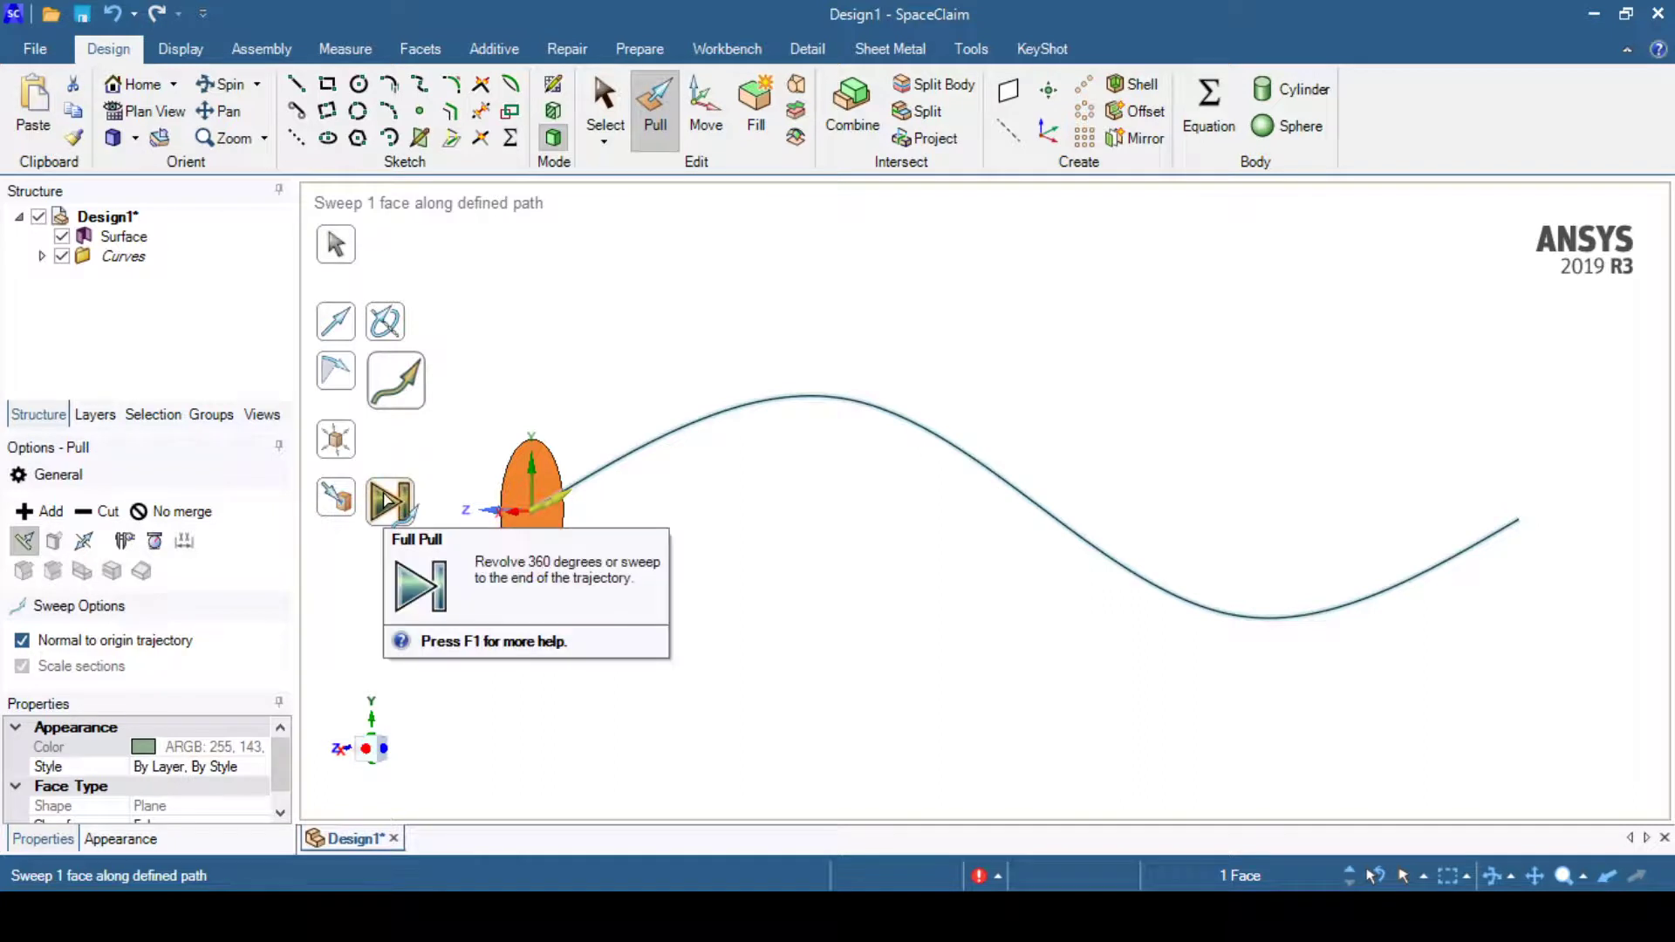
left_click(389, 502)
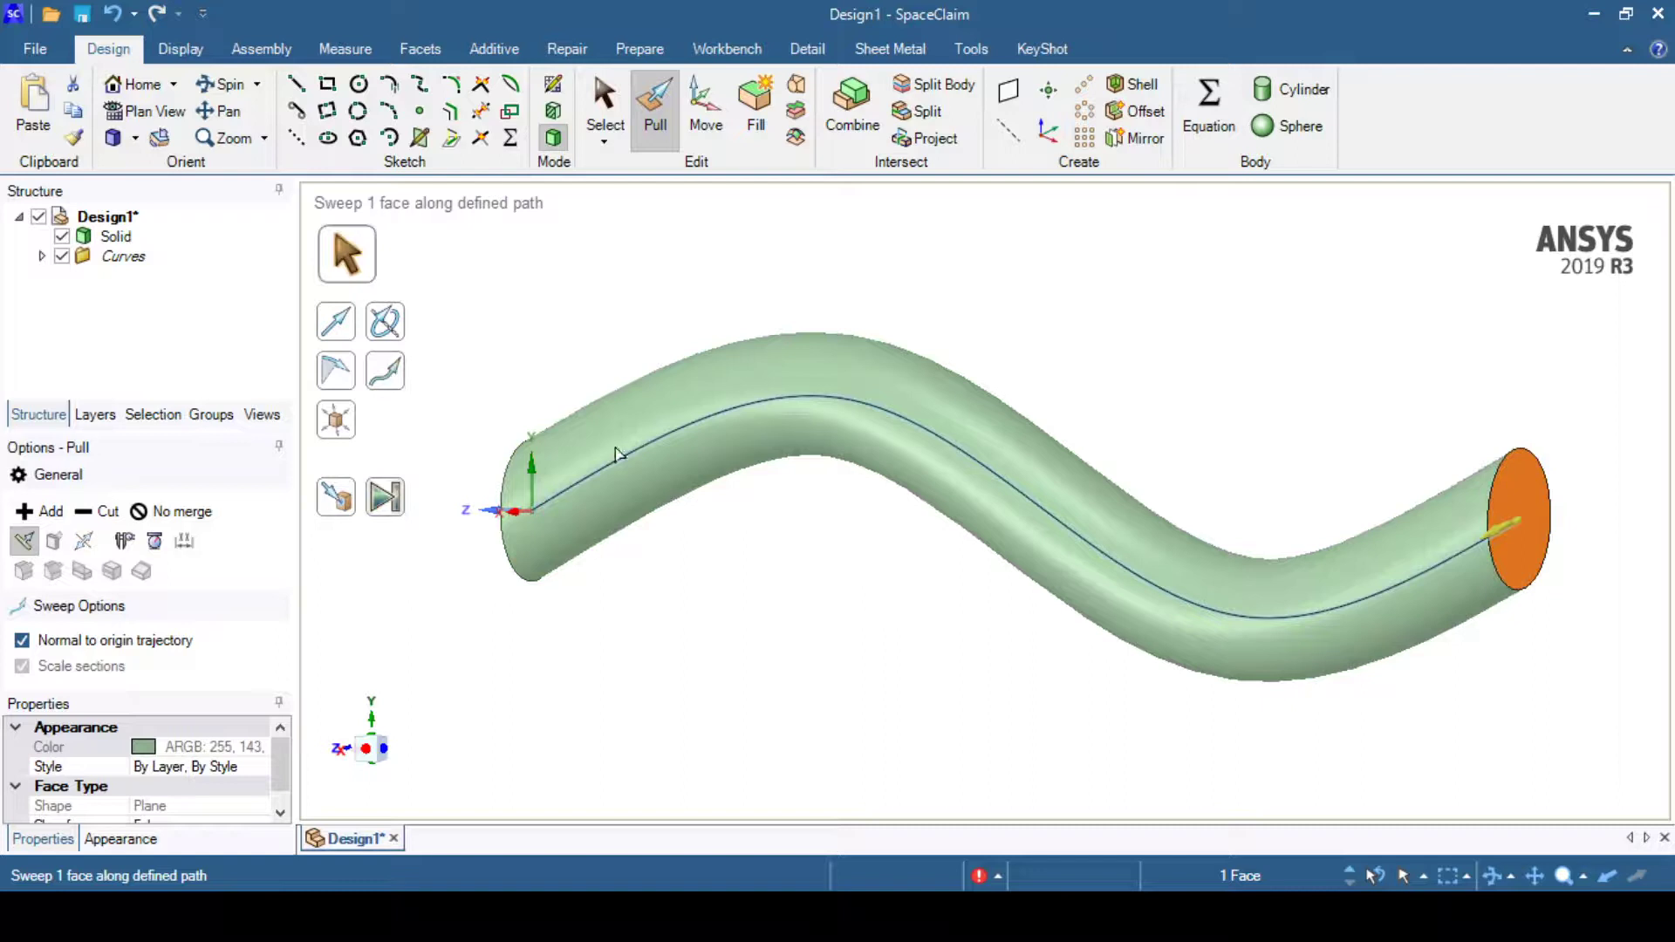
left_click(339, 499)
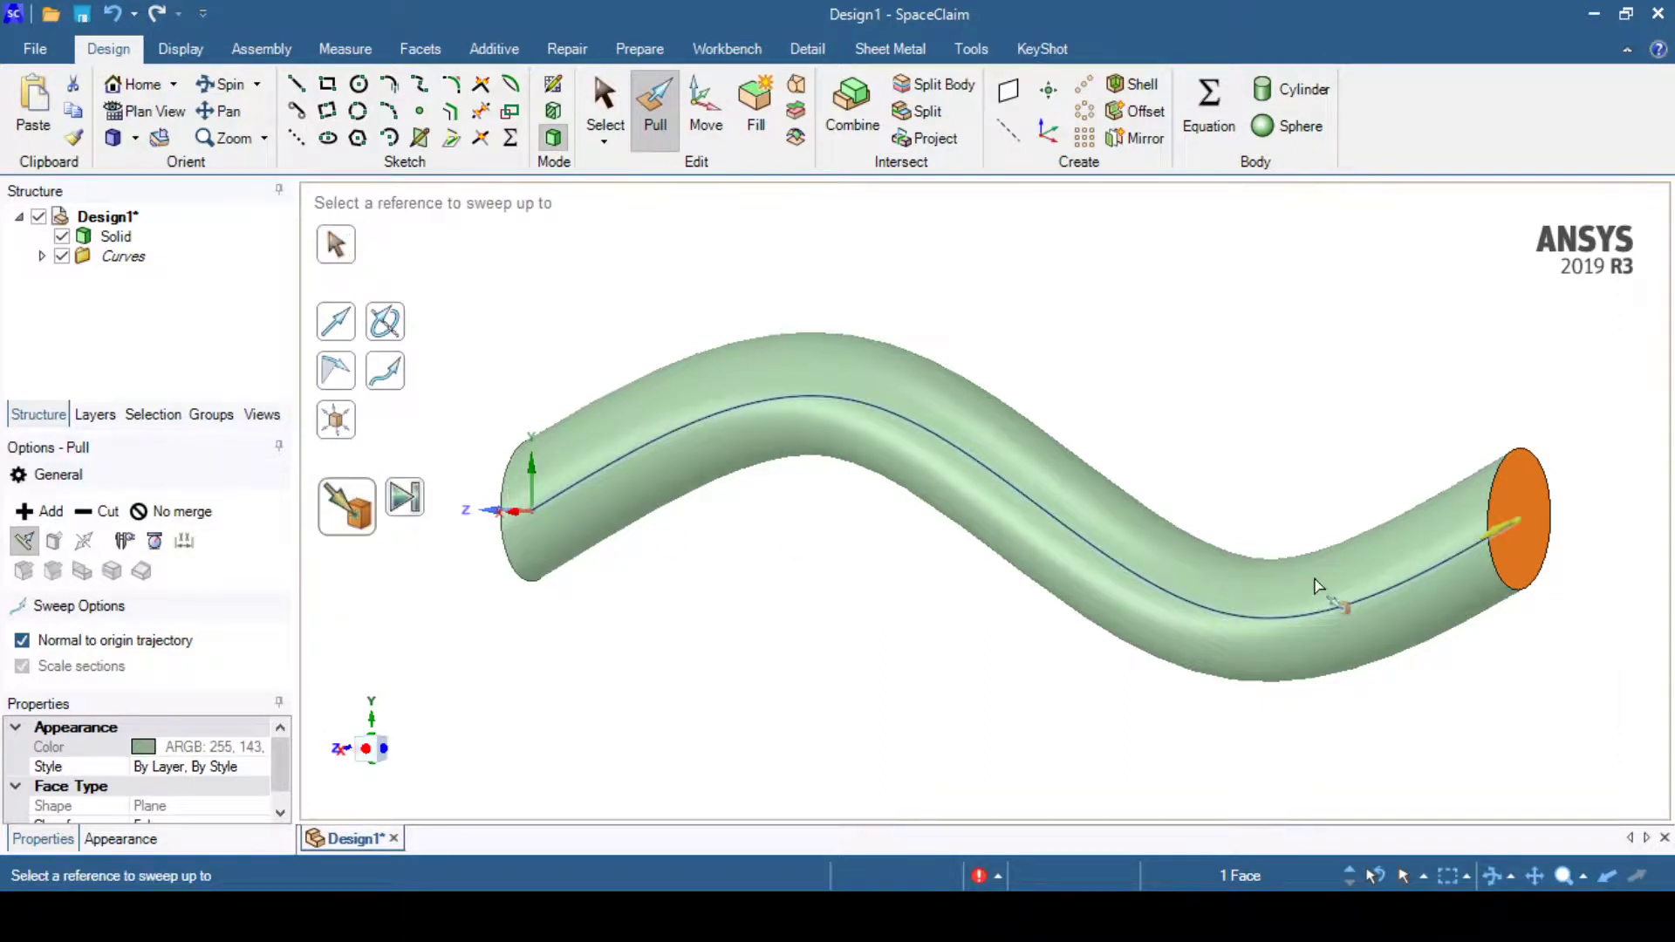
left_click(1522, 524)
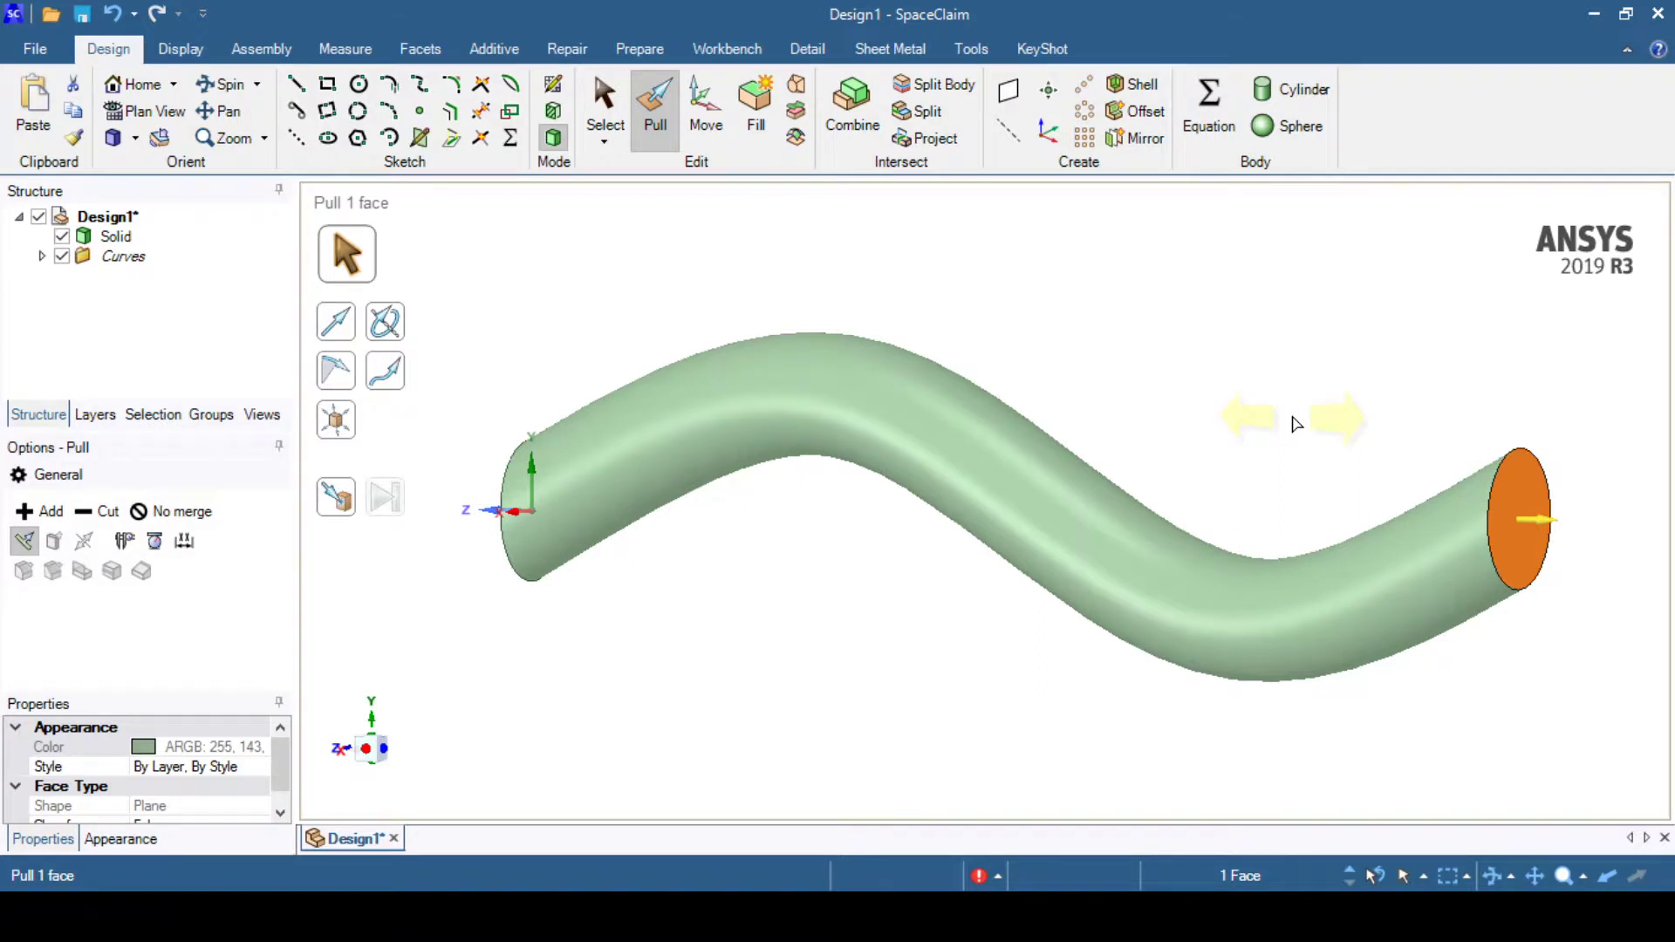
left_click(1354, 744)
mouse_move(1488, 703)
middle_mouse_down()
mouse_move(1035, 561)
mouse_move(1341, 668)
mouse_move(1485, 696)
middle_mouse_up()
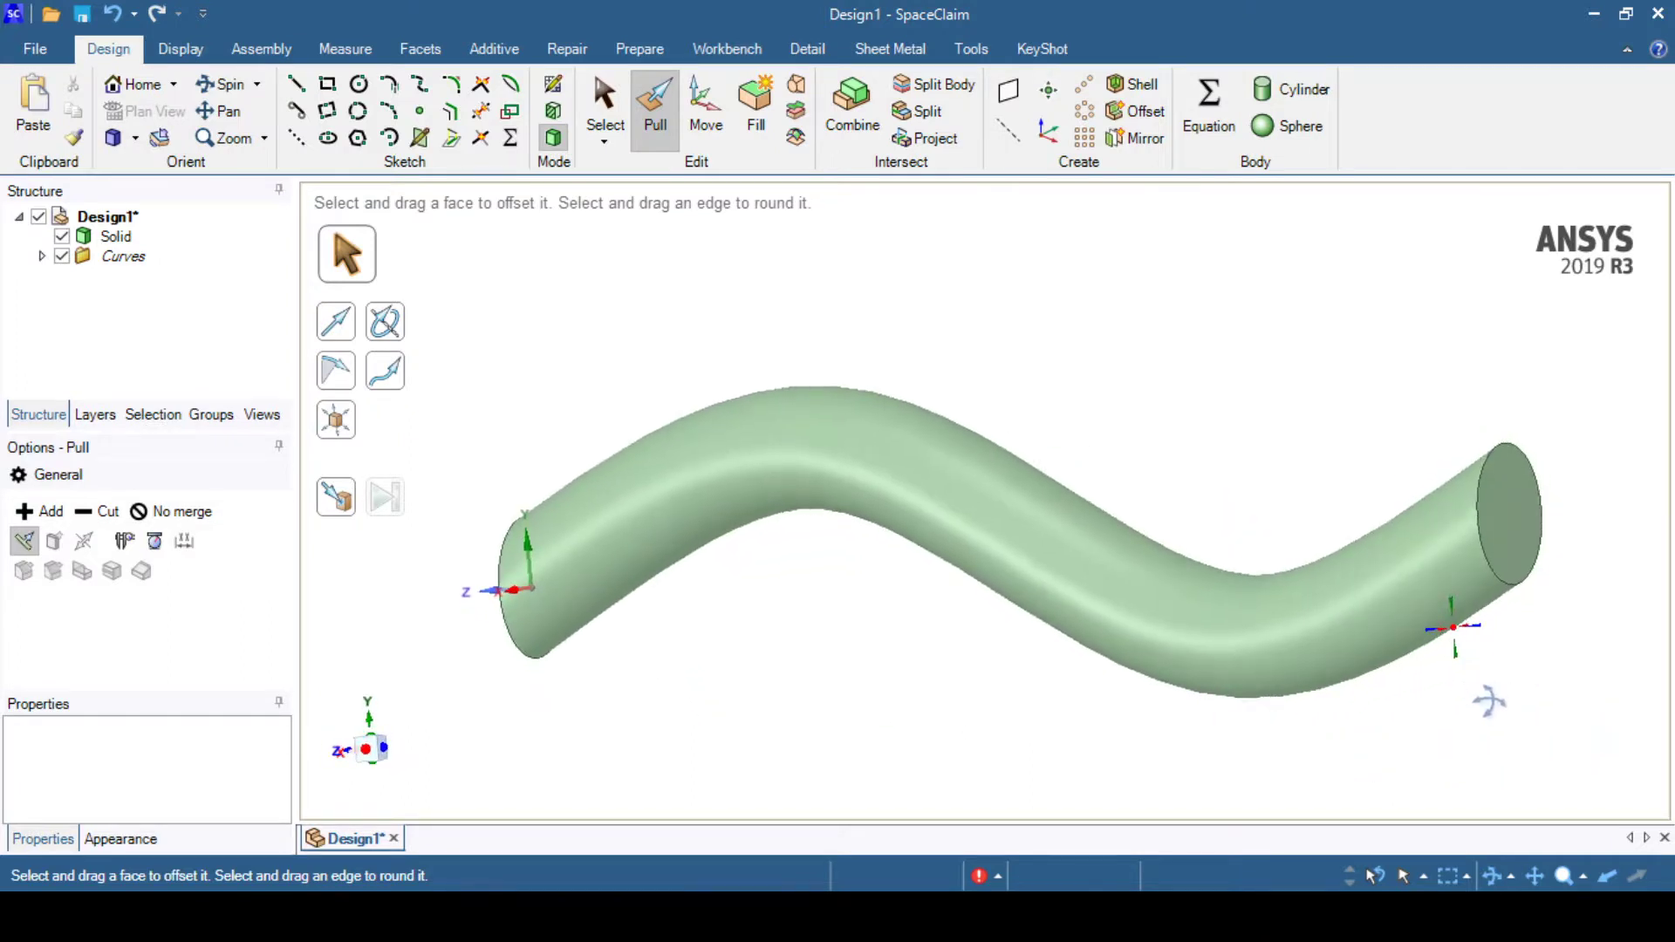
left_click(1017, 576)
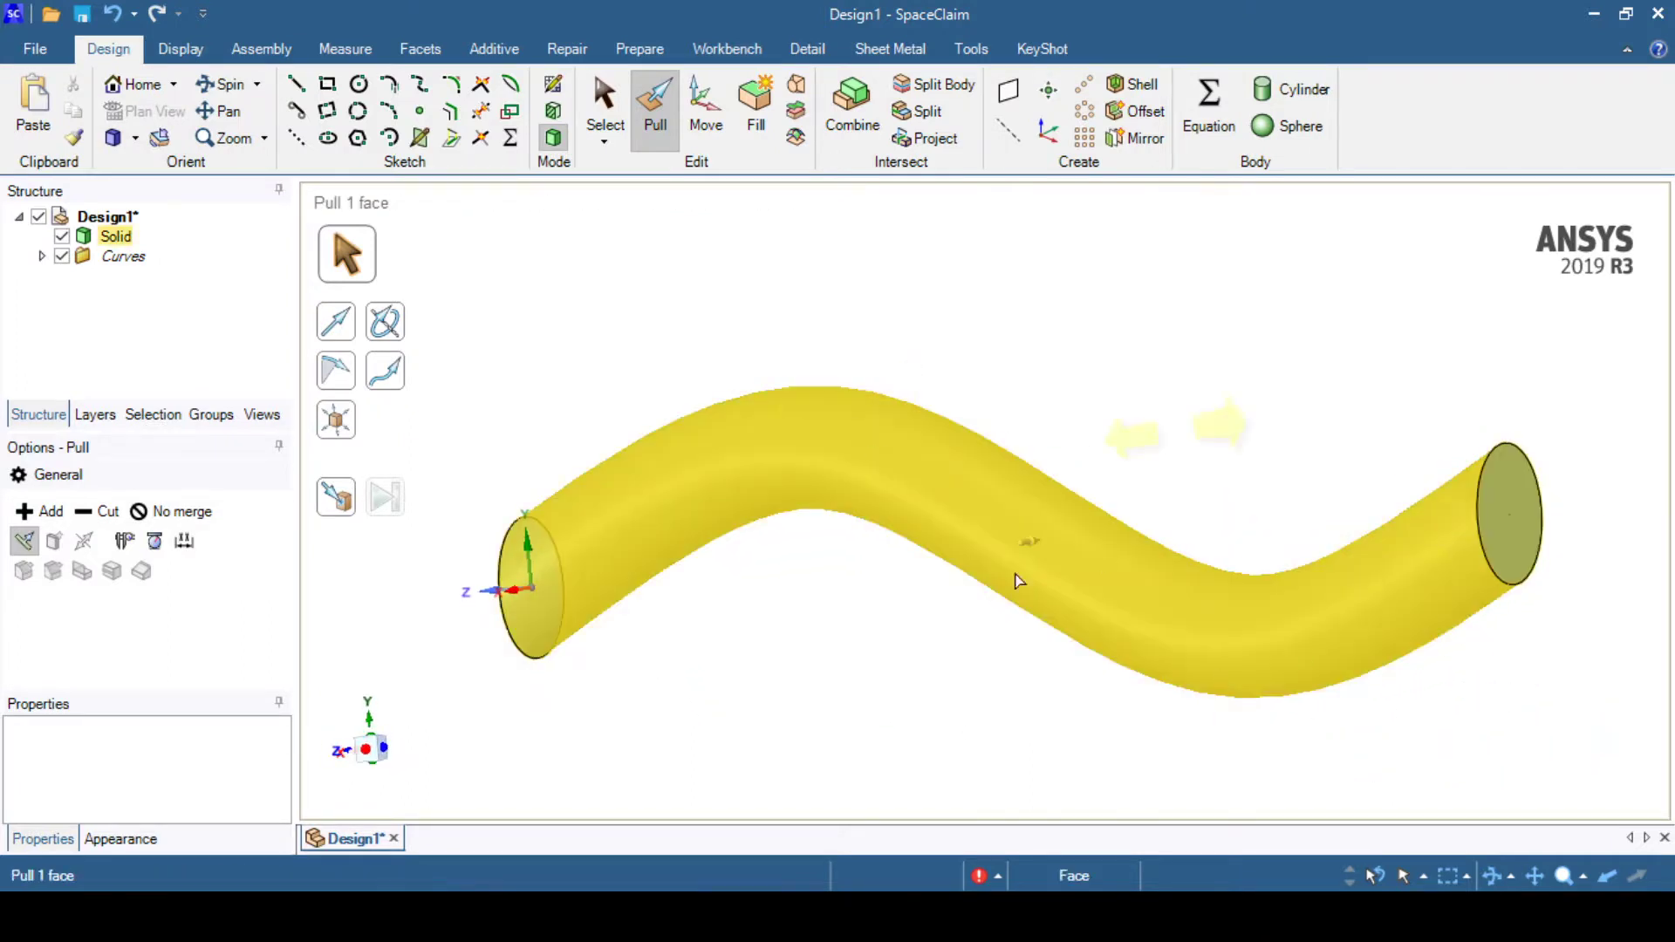
left_click(460, 404)
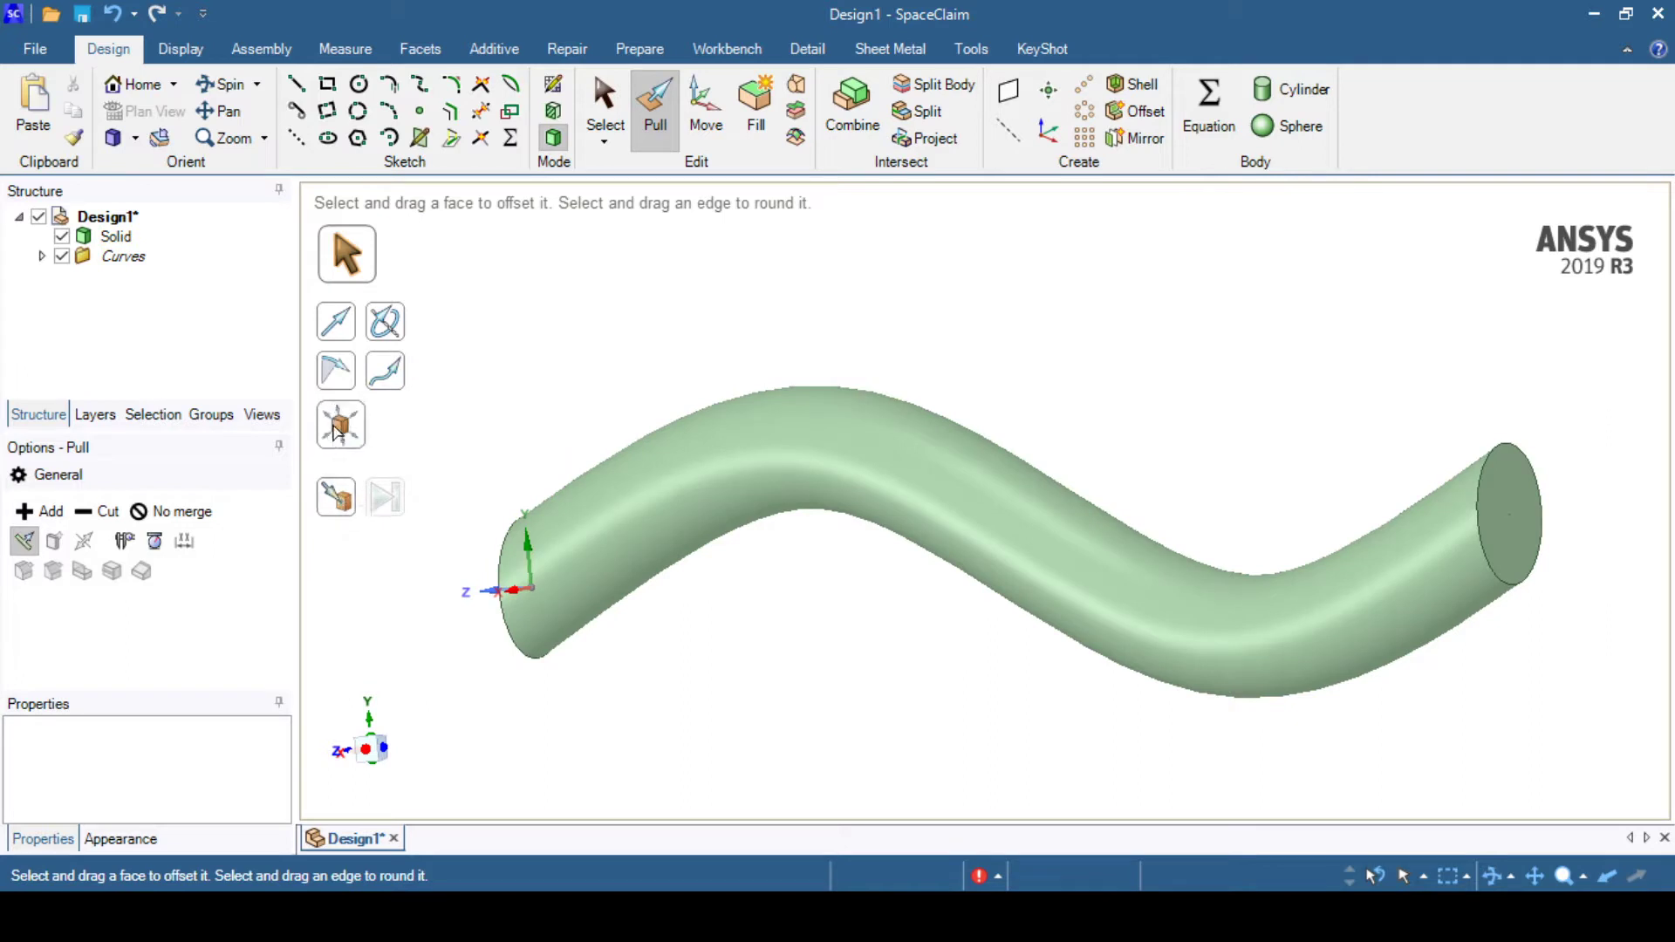